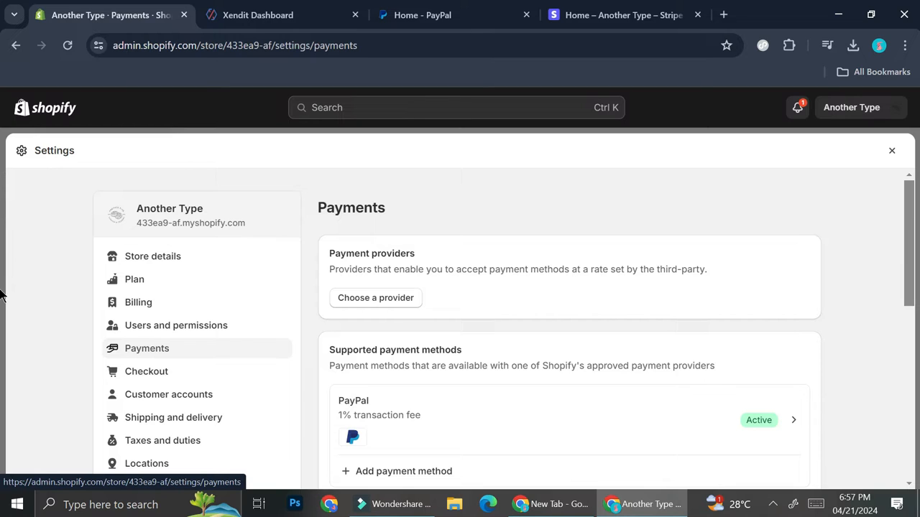
# Check PayPal among the store's supported payment methods and open the store currency change in the store details.
pyautogui.scroll(-2, 725, 421)
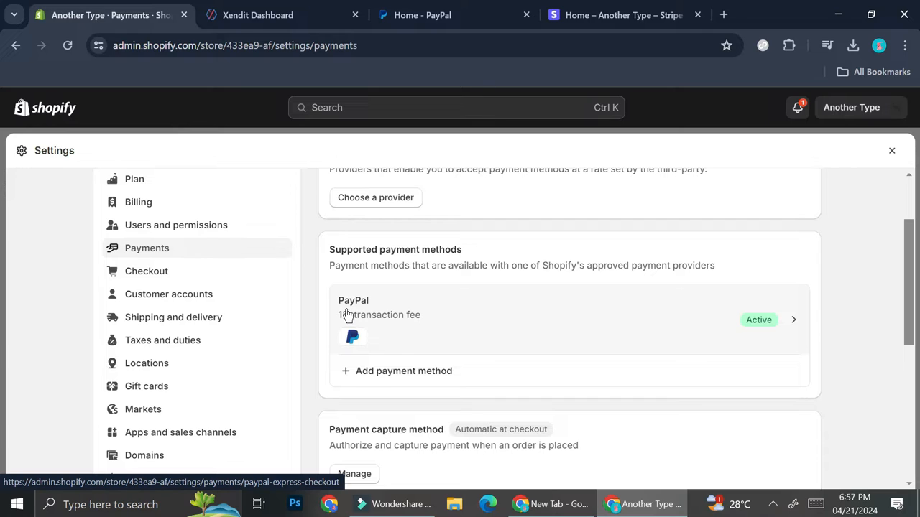
pyautogui.click(432, 347)
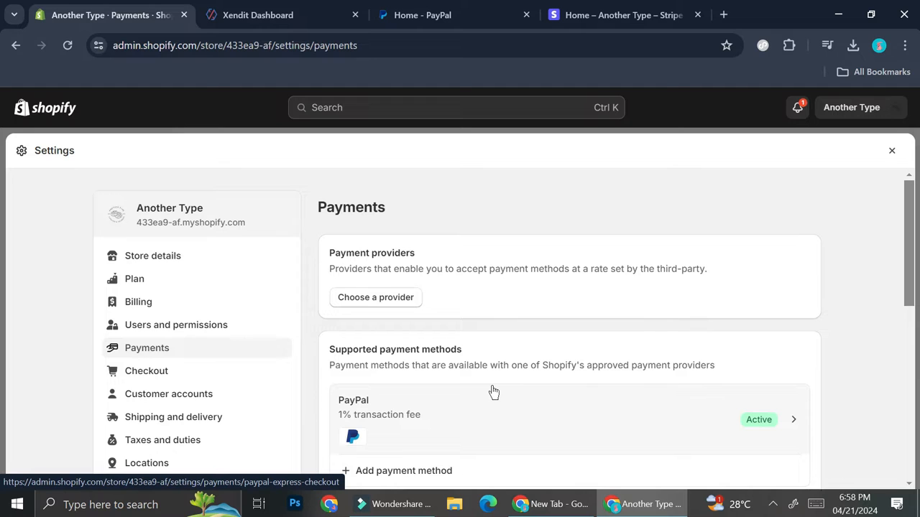
pyautogui.click(217, 265)
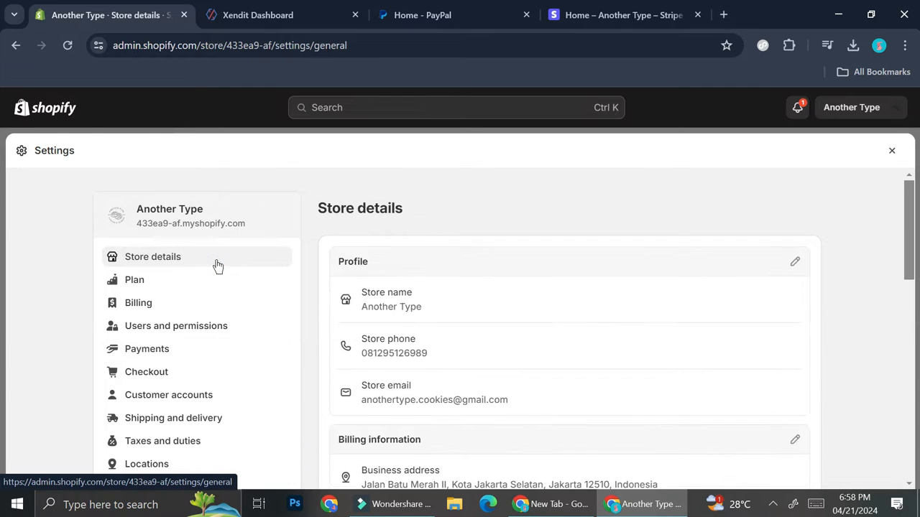
pyautogui.scroll(-5, 501, 352)
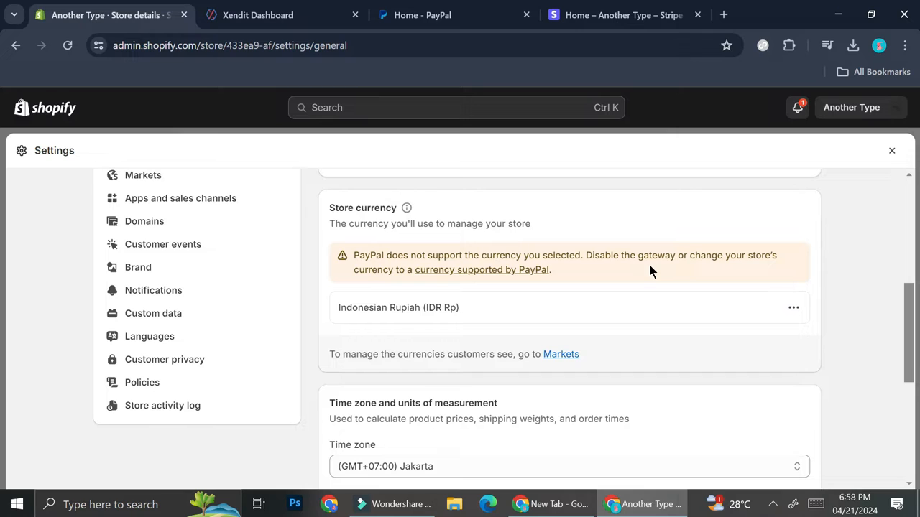
pyautogui.click(792, 309)
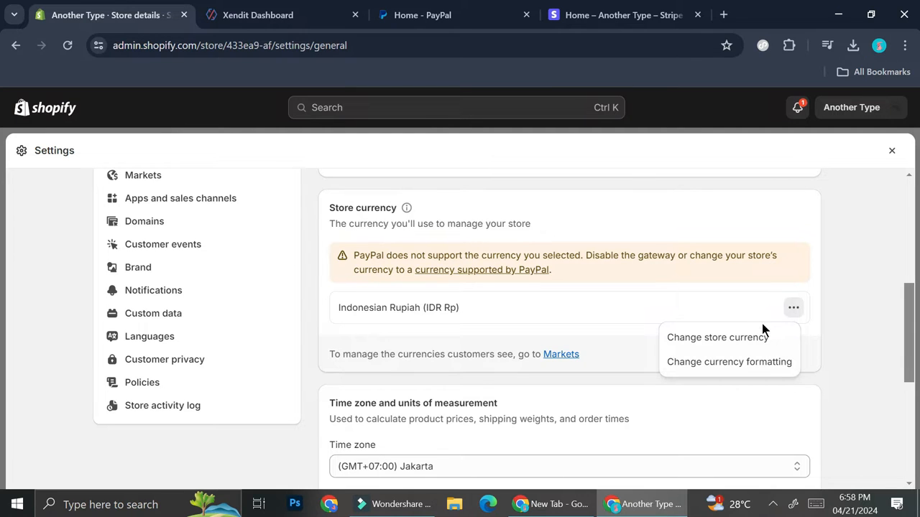
pyautogui.click(726, 339)
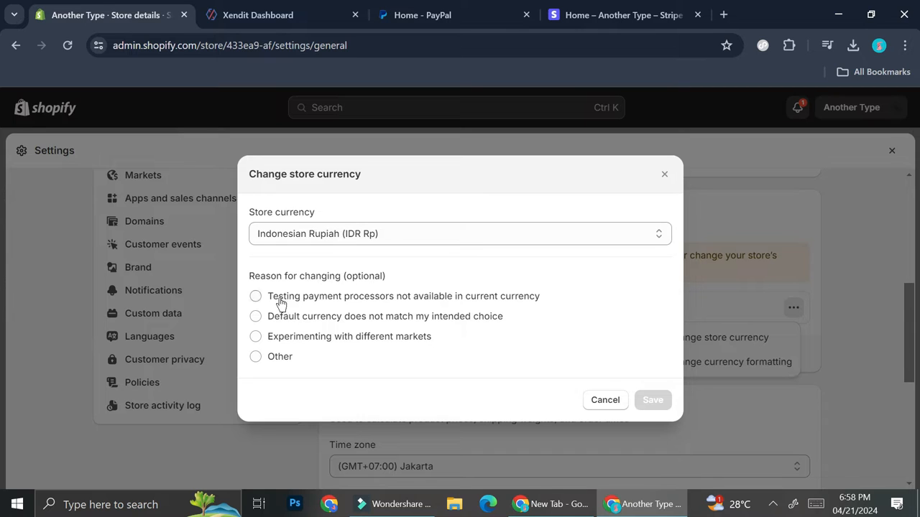
# Choose US Dollar (USD $) as the store currency, with "Testing payment processors not available in current currency" as the reason.
pyautogui.click(256, 296)
pyautogui.click(343, 242)
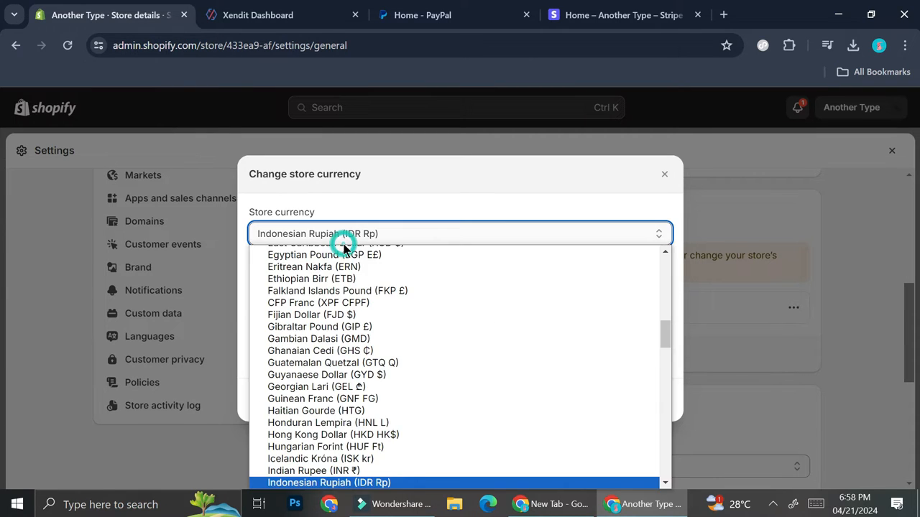
pyautogui.scroll(5, 348, 294)
pyautogui.scroll(10, 346, 291)
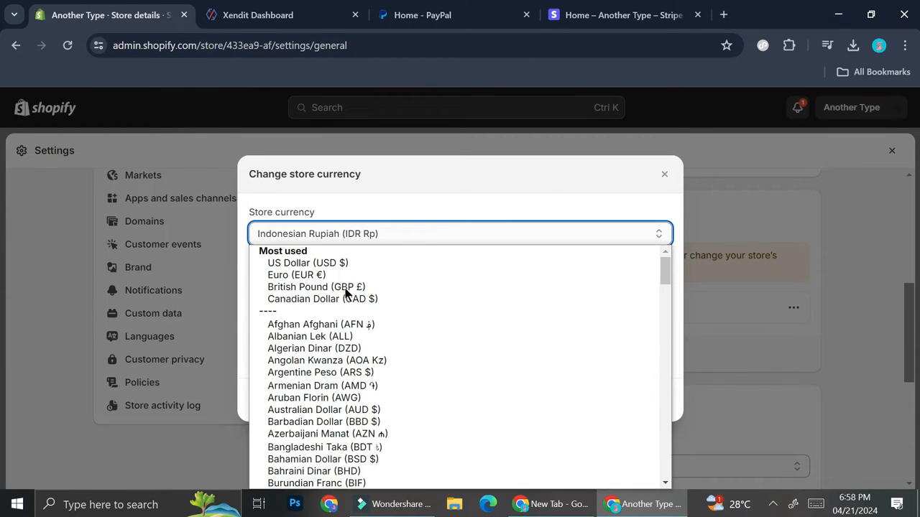
pyautogui.click(349, 264)
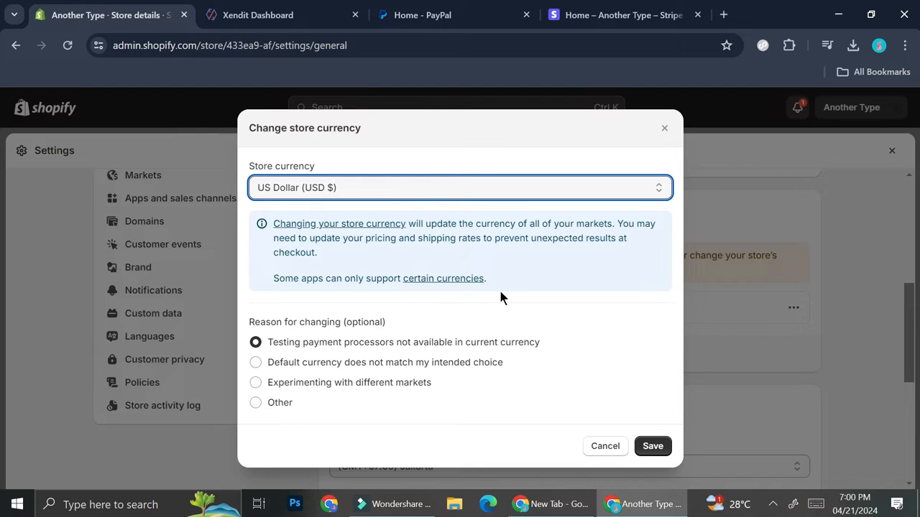
# Look through the list of currencies available for the store.
pyautogui.click(505, 187)
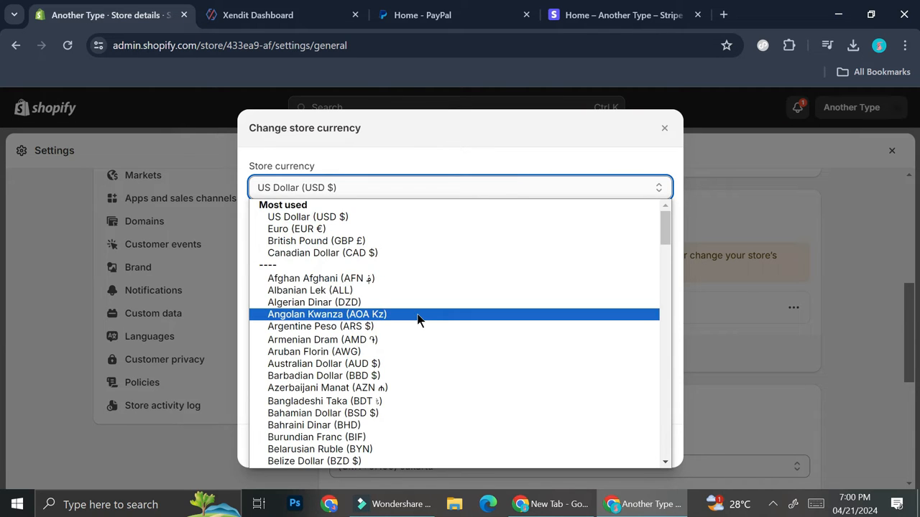
pyautogui.scroll(-3, 417, 320)
pyautogui.scroll(-5, 418, 316)
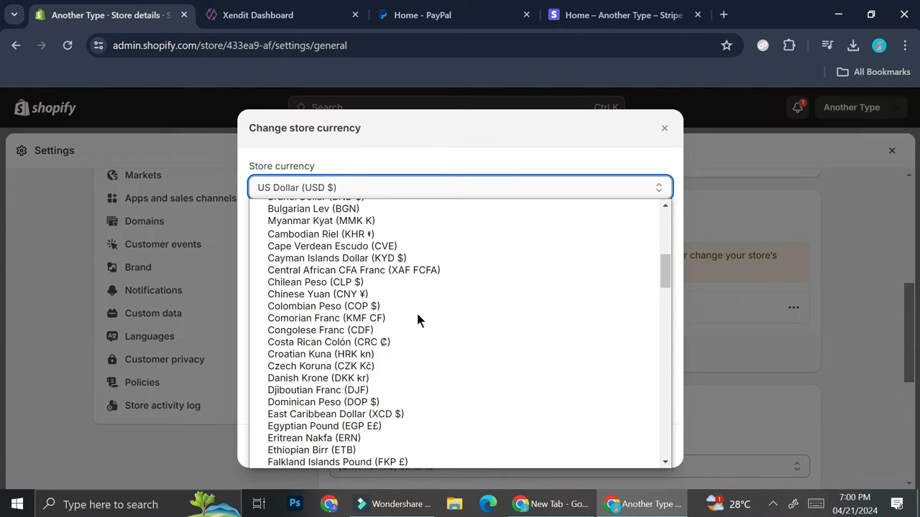
pyautogui.scroll(-2, 418, 320)
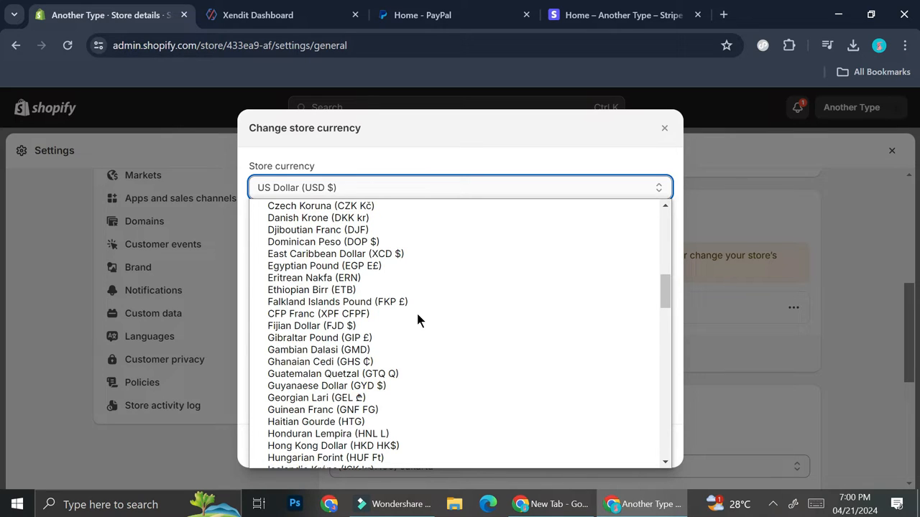
pyautogui.scroll(-3, 417, 319)
# Switch to PayPal and start the PayPal Checkout setup from the business tools.
pyautogui.click(448, 14)
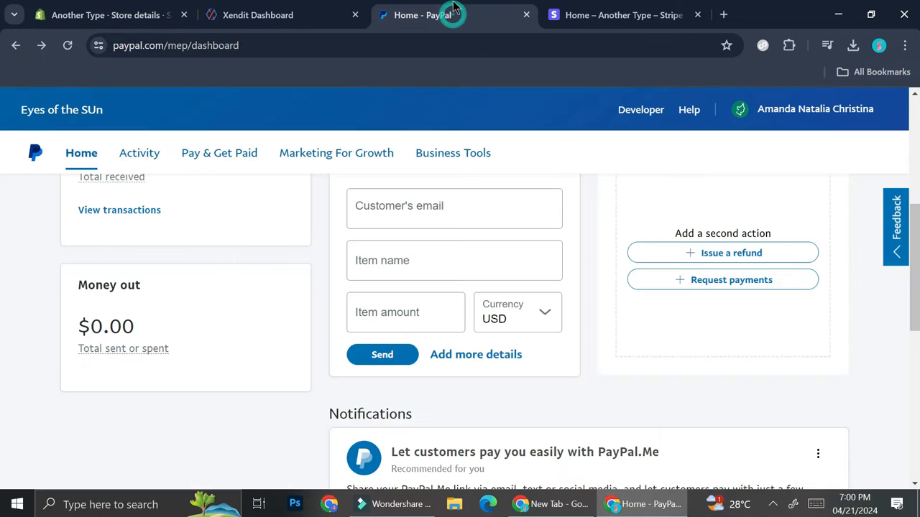
pyautogui.click(481, 162)
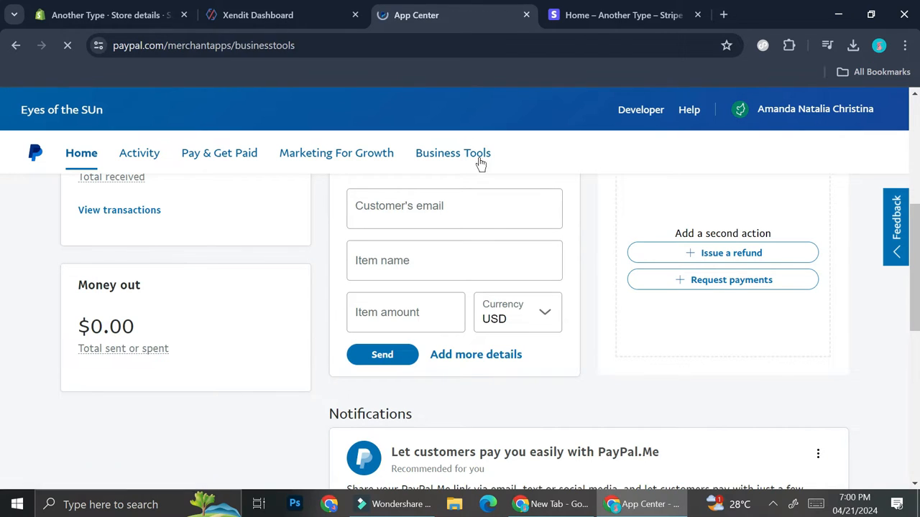
pyautogui.scroll(-2, 468, 256)
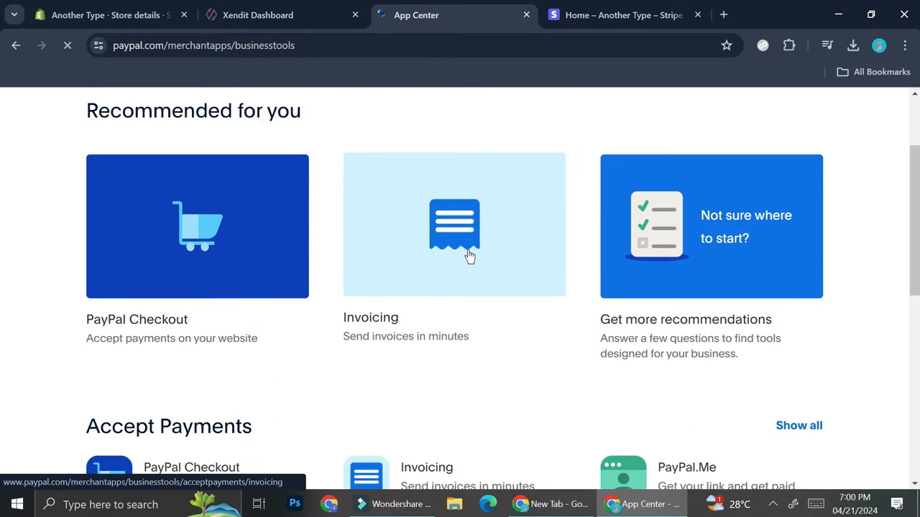
pyautogui.scroll(-2, 251, 329)
pyautogui.click(253, 330)
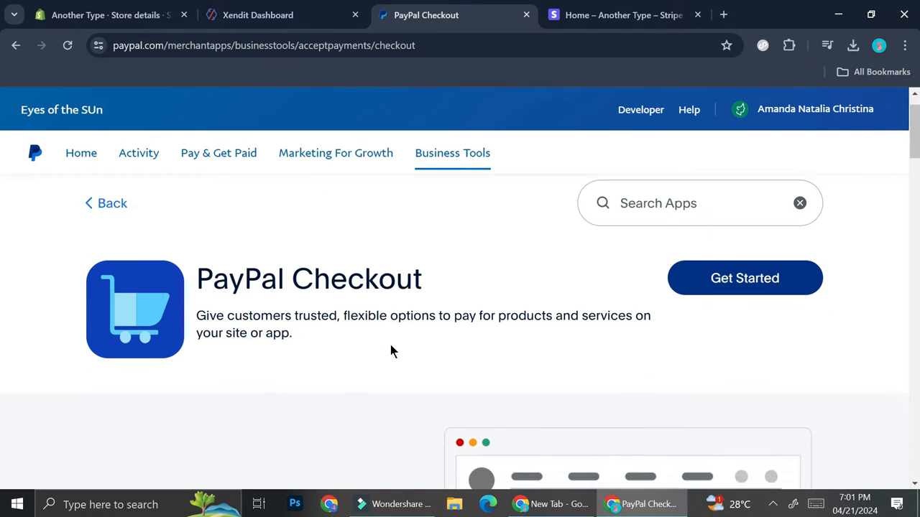
pyautogui.scroll(-1, 389, 345)
pyautogui.click(723, 259)
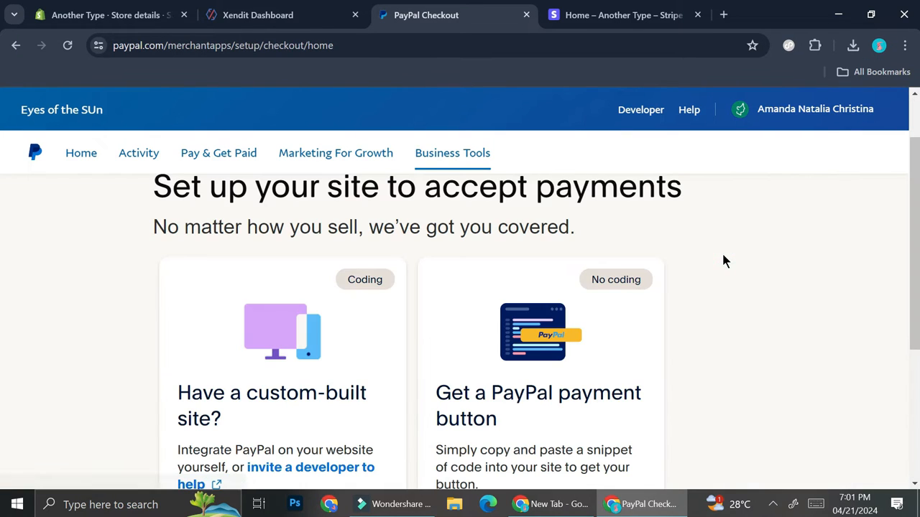
# Choose the no-coding option to set up a PayPal payment button.
pyautogui.scroll(-1, 618, 344)
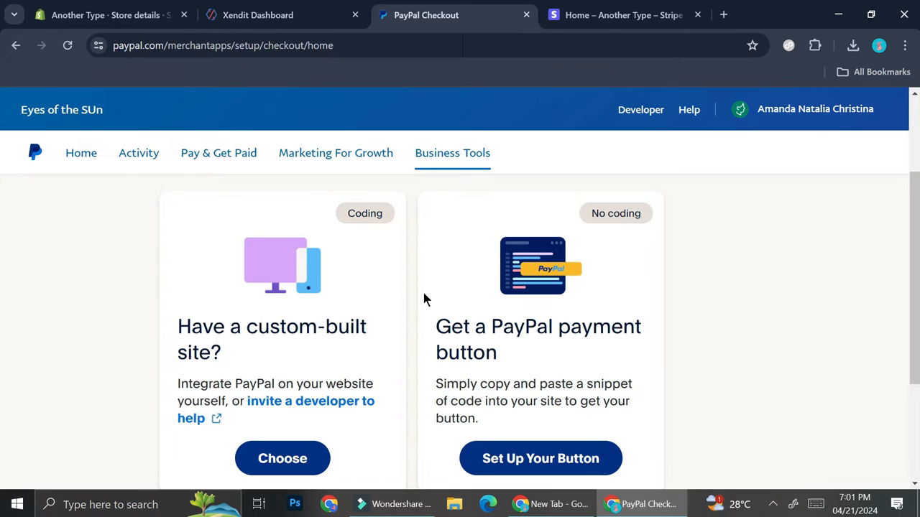
pyautogui.scroll(-1, 550, 329)
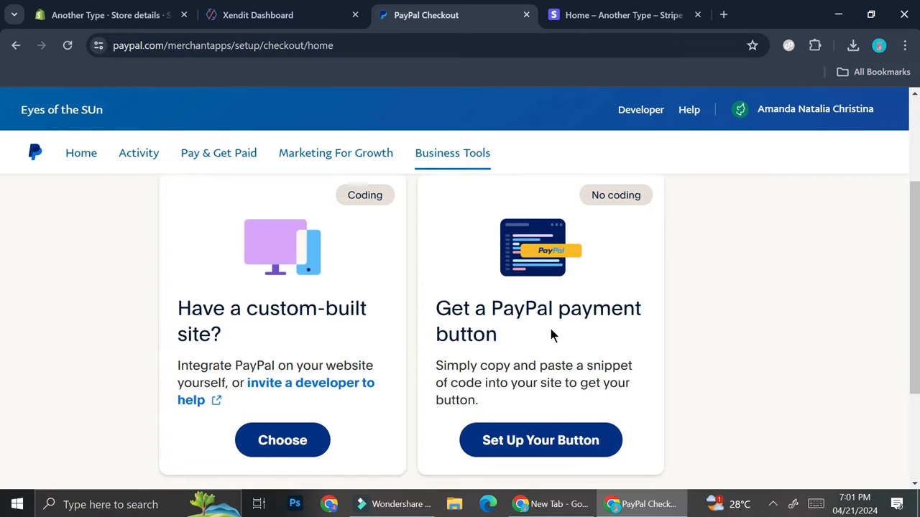
pyautogui.click(550, 436)
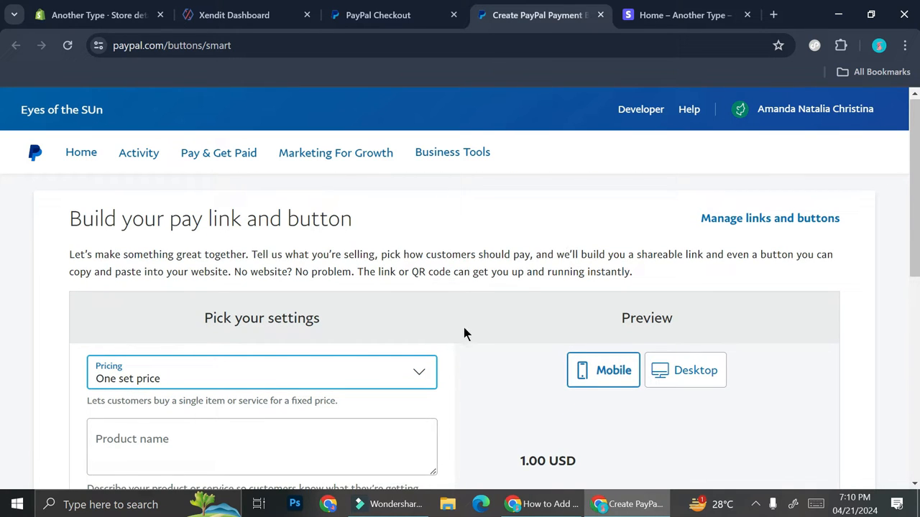
# Set the payment button's pricing to "Customer picks from a list".
pyautogui.scroll(-1, 409, 333)
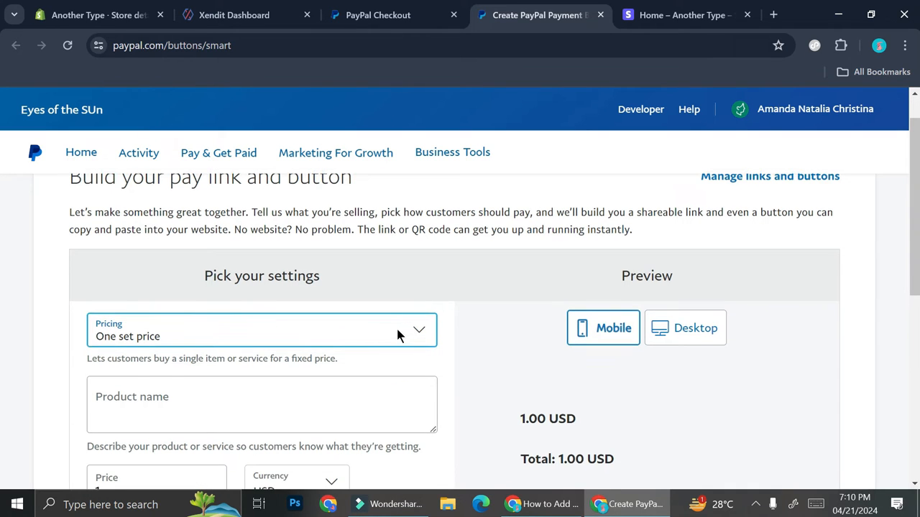
pyautogui.click(382, 327)
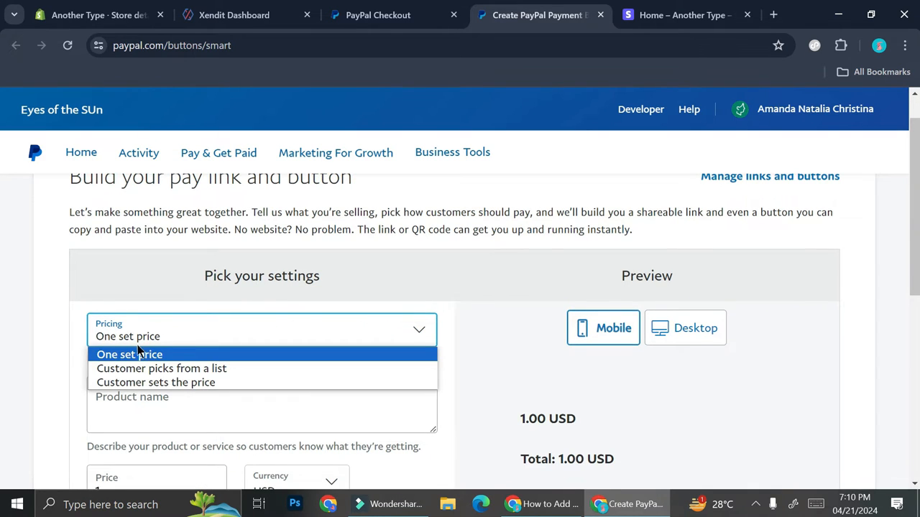
pyautogui.click(278, 369)
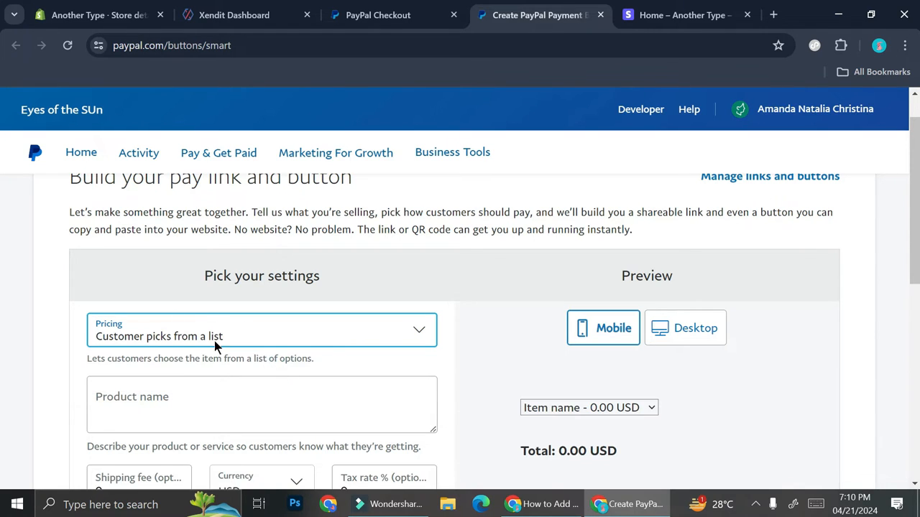
# Enter "Chip-chip Koekkies" as the payment button's product name.
pyautogui.scroll(-1, 239, 350)
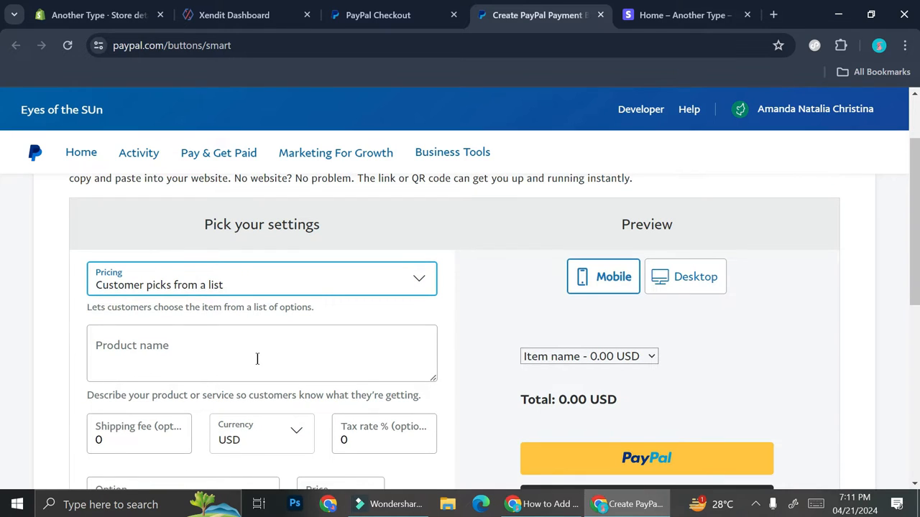
pyautogui.click(256, 357)
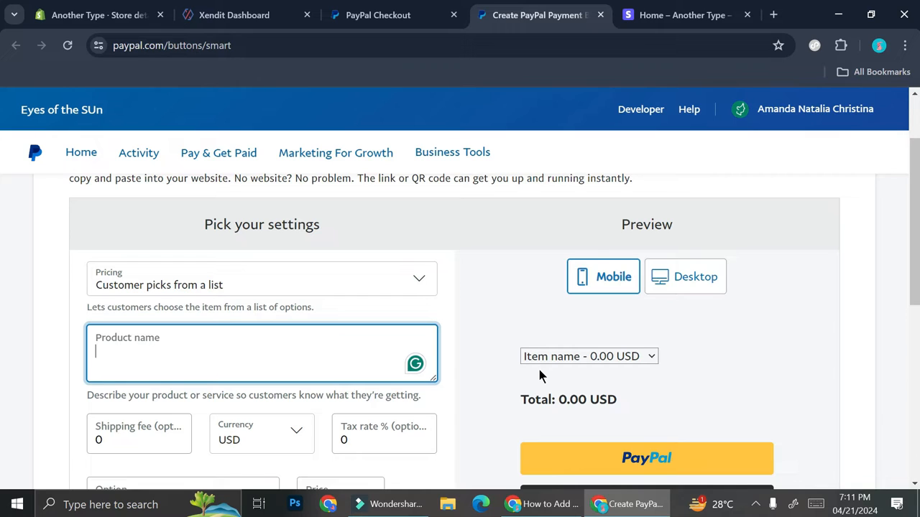
pyautogui.write('Chip-chip')
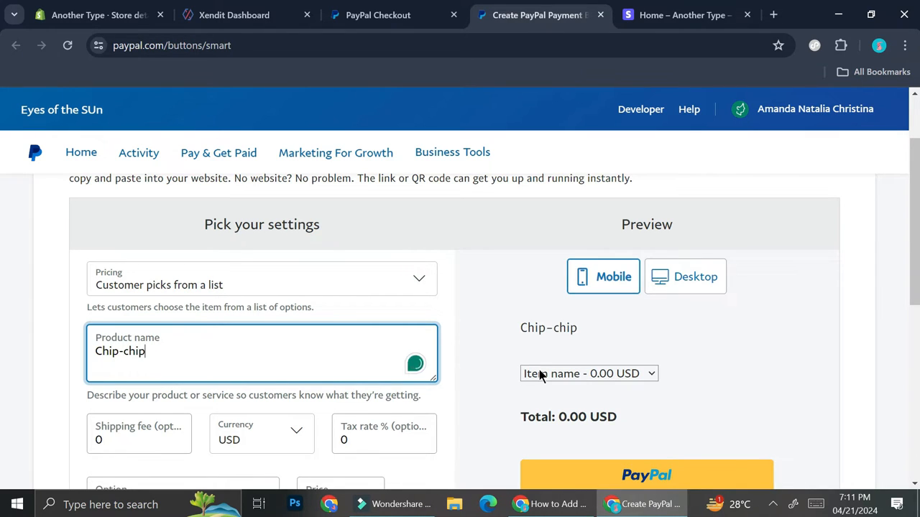
pyautogui.write(' Koekkies')
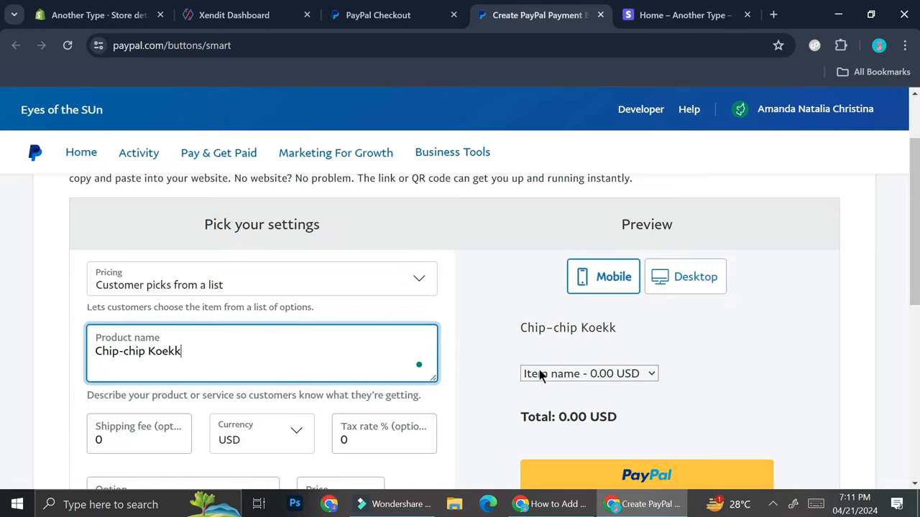
pyautogui.scroll(-1, 345, 359)
pyautogui.click(149, 344)
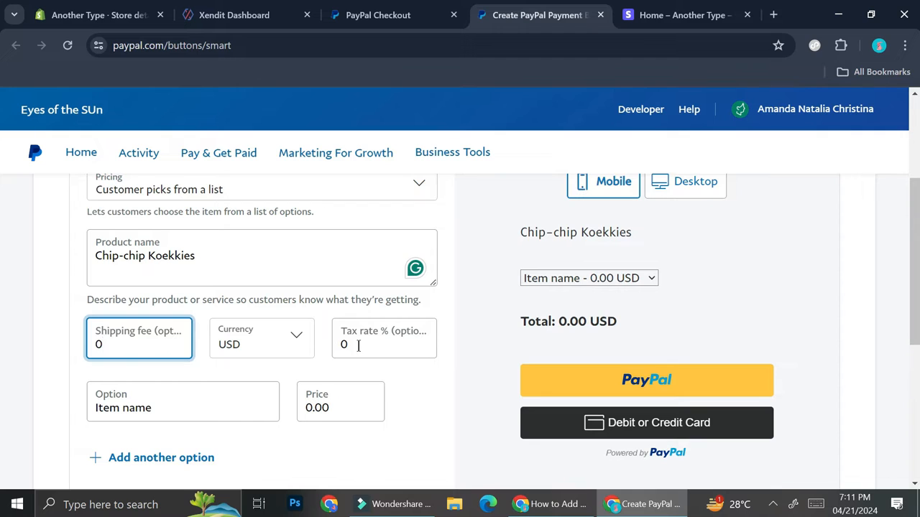
pyautogui.scroll(-1, 357, 345)
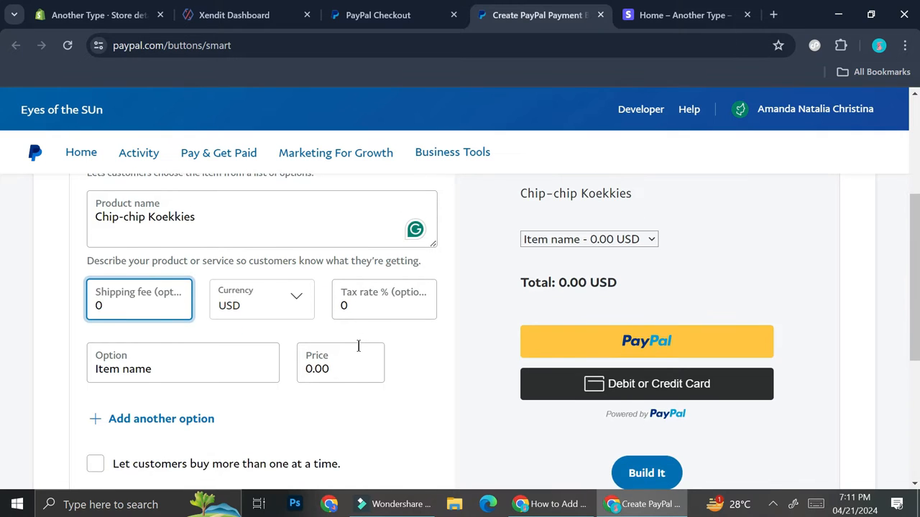
# Replace the payment button's product name with "Koekkies".
pyautogui.moveTo(226, 305); pyautogui.dragTo(2, 310)
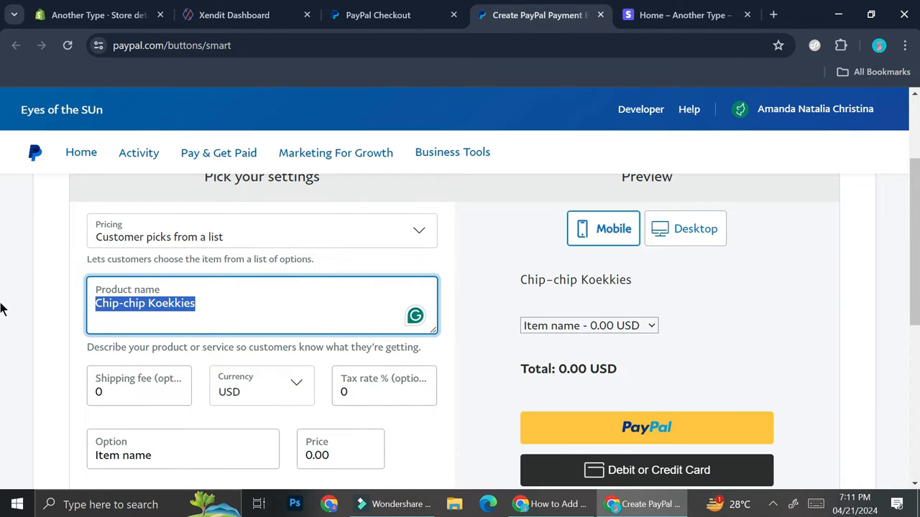
pyautogui.write('Koekkie')
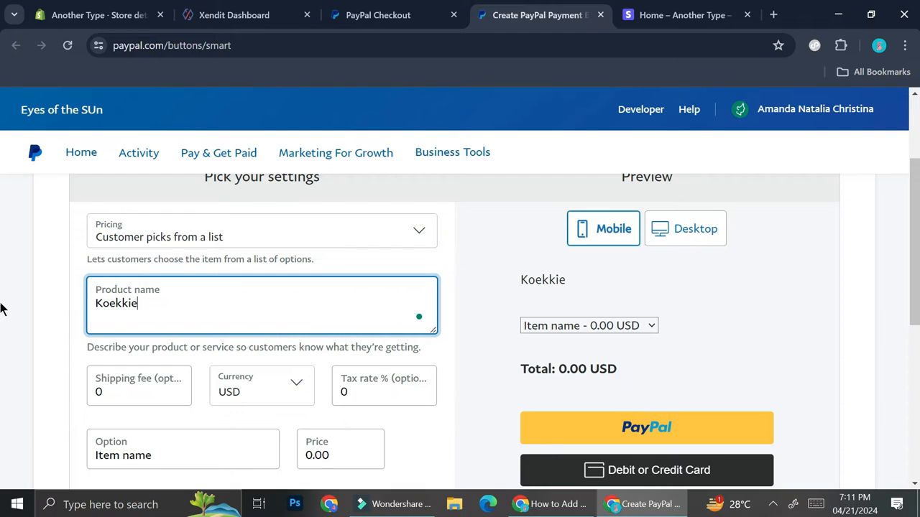
pyautogui.write('s')
# Name the first item option of the payment button "Chip-chip".
pyautogui.scroll(-1, 18, 358)
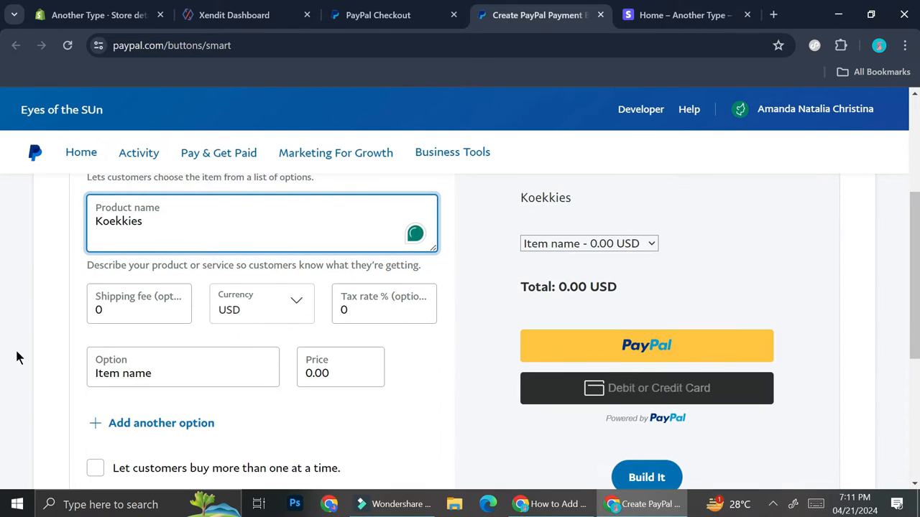
pyautogui.click(192, 378)
pyautogui.tripleClick(205, 380)
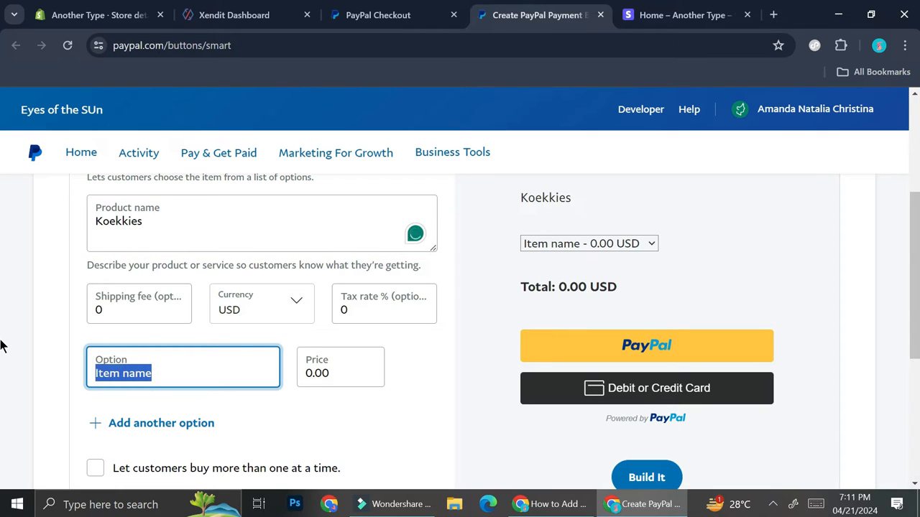
pyautogui.write('Chip')
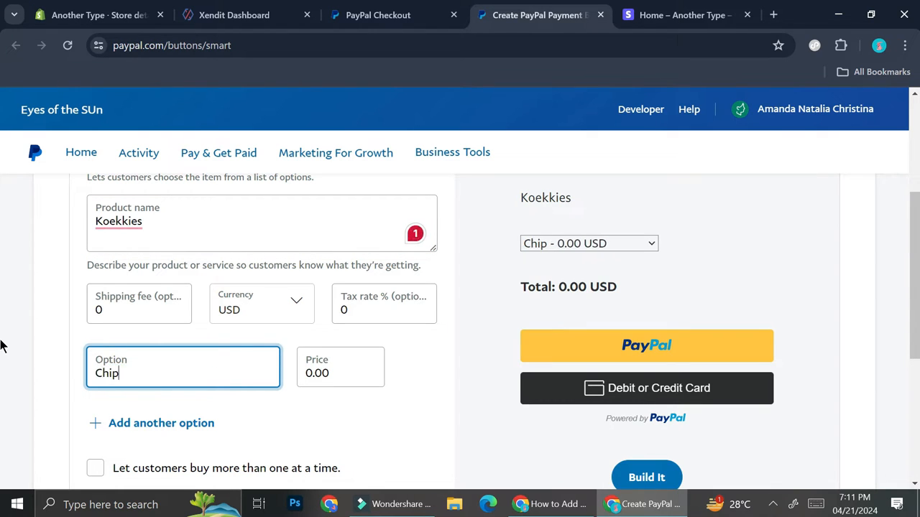
pyautogui.write('-chip')
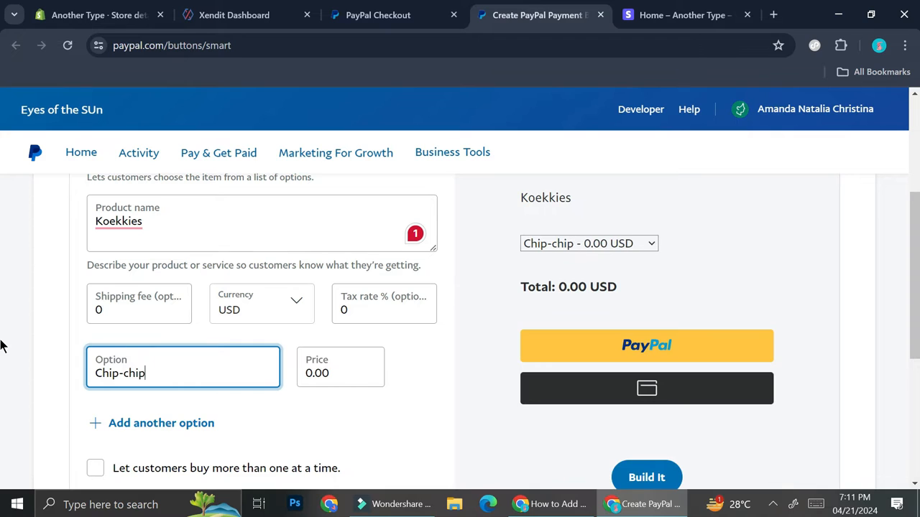
# Set the price of the Chip-chip option to 4 USD.
pyautogui.click(335, 365)
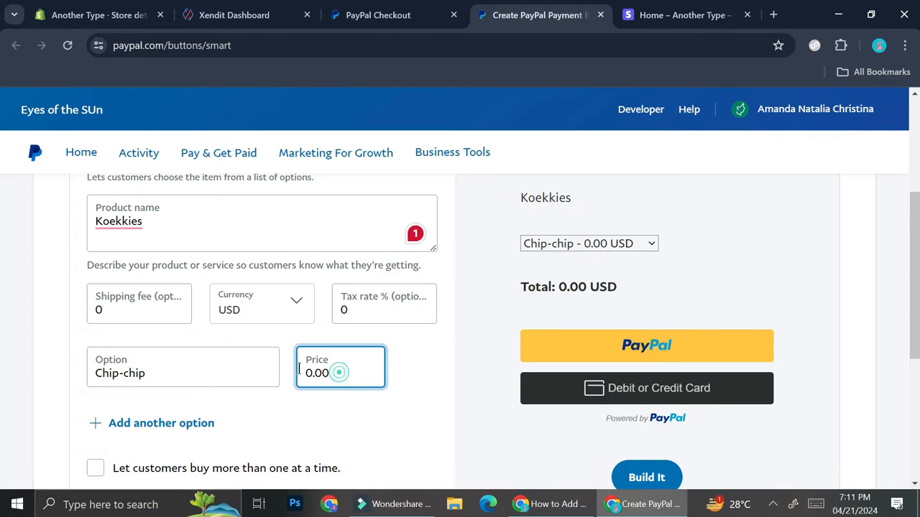
pyautogui.doubleClick(337, 370)
pyautogui.press('BackSpace')
pyautogui.write('4')
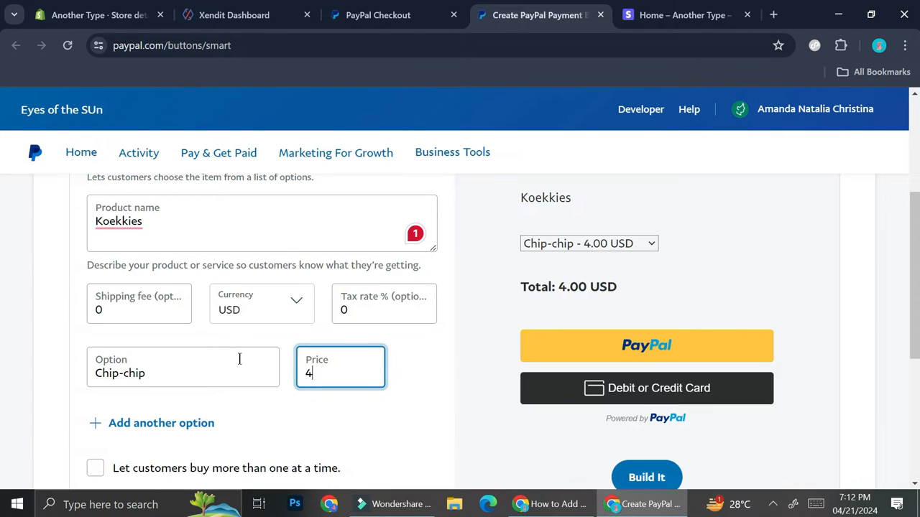
# Add a second item option named "Red Velvet" with a price of 4 USD.
pyautogui.scroll(-1, 288, 453)
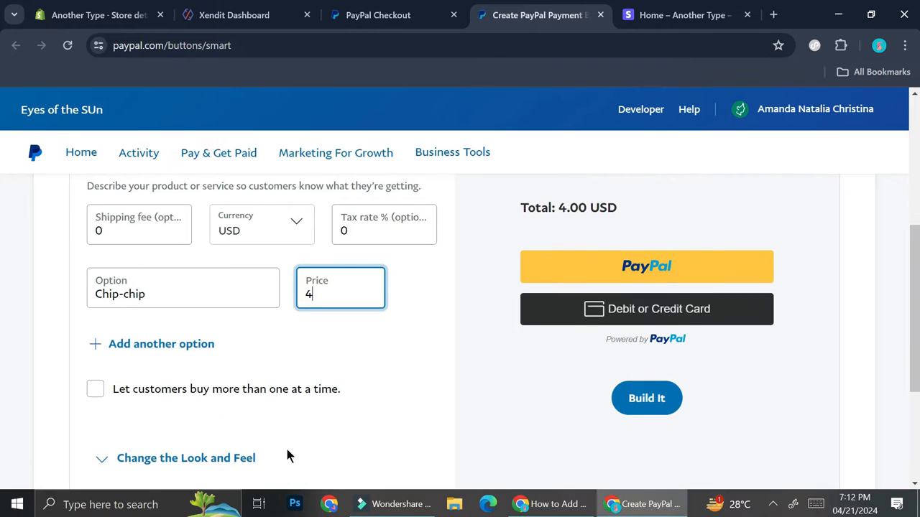
pyautogui.click(186, 338)
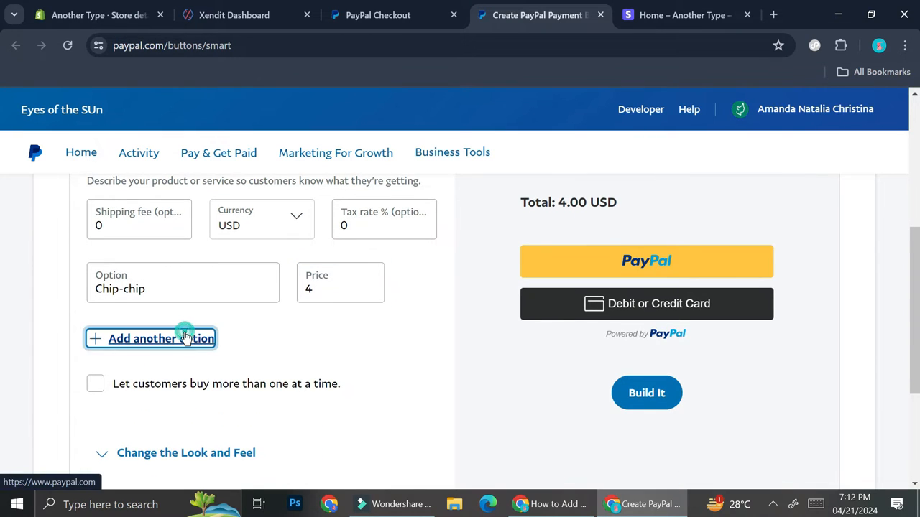
pyautogui.click(243, 346)
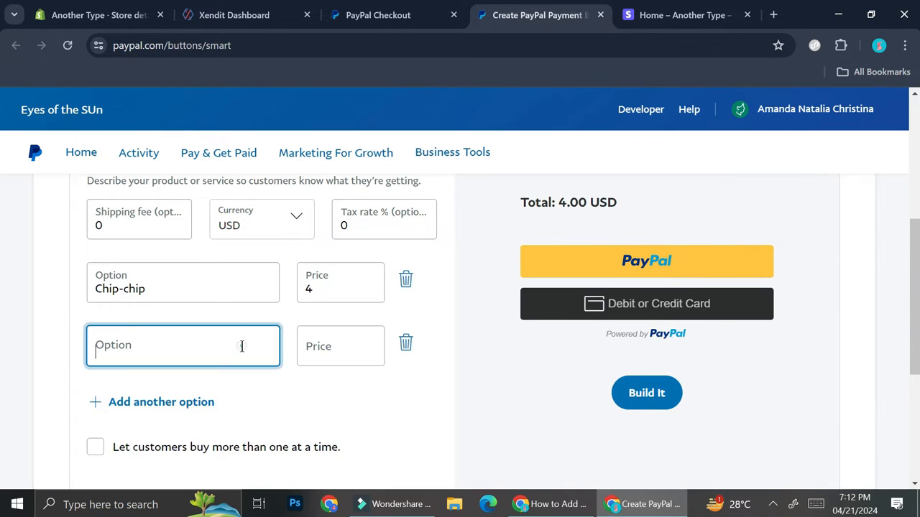
pyautogui.scroll(2, 272, 275)
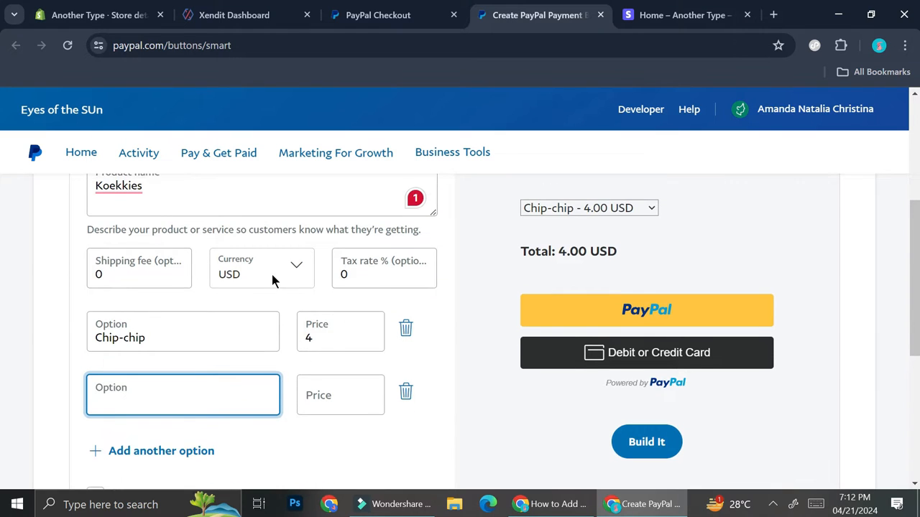
pyautogui.scroll(-1, 272, 275)
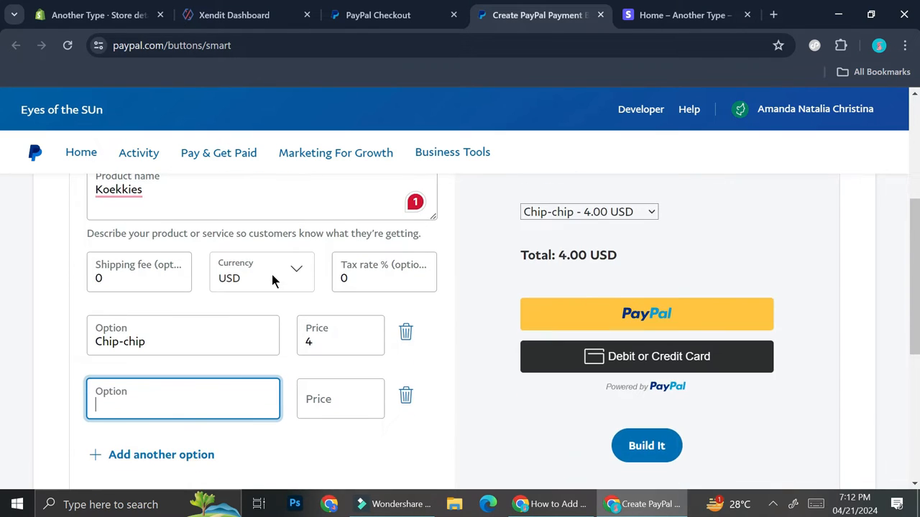
pyautogui.write('Red velvet')
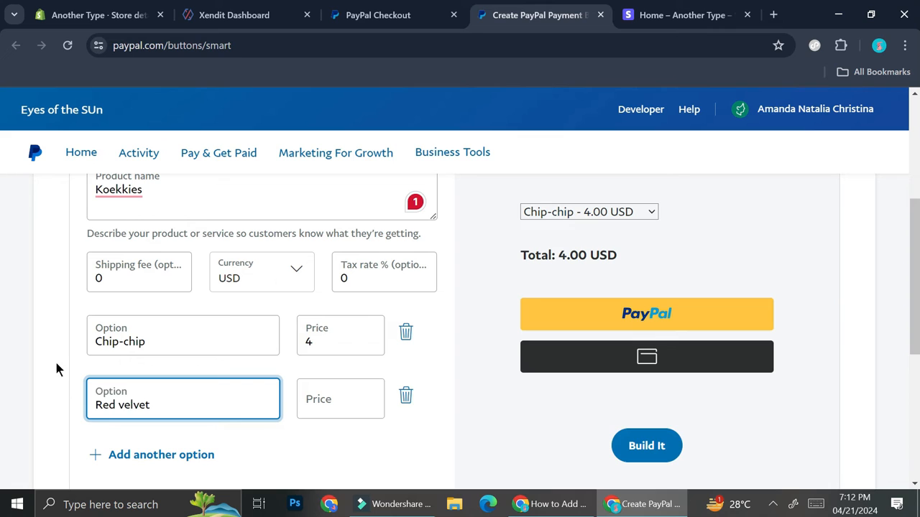
pyautogui.click(123, 405)
pyautogui.press('BackSpace')
pyautogui.write('V')
pyautogui.click(338, 400)
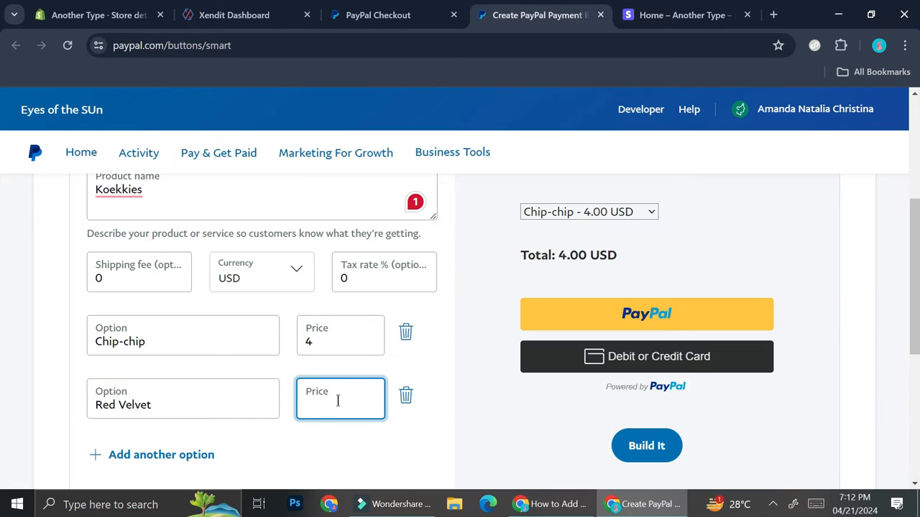
pyautogui.write('5')
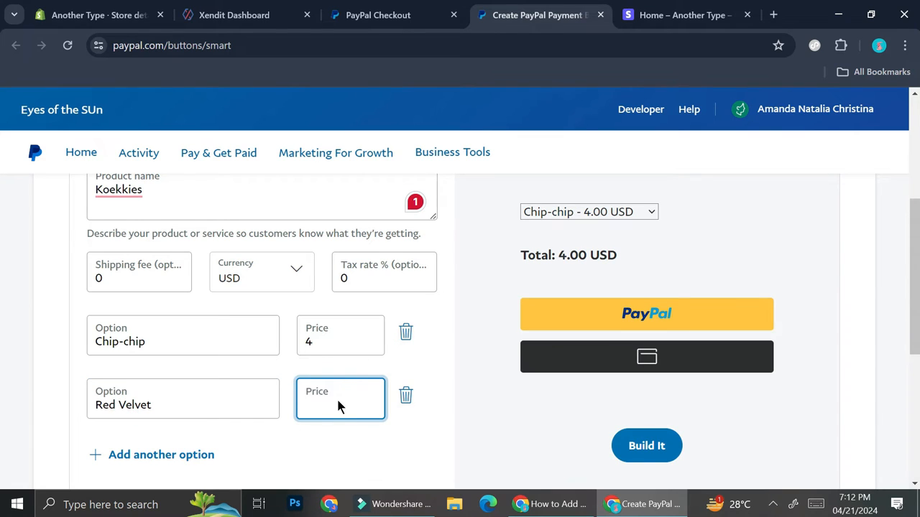
pyautogui.write('4')
# Add a third item option named "Mix Flavour" with a price of 5 USD.
pyautogui.click(186, 455)
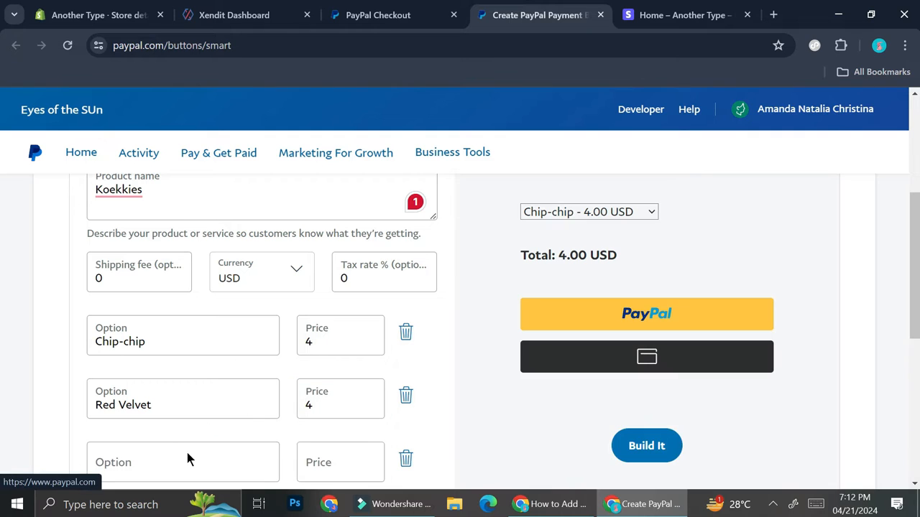
pyautogui.click(182, 449)
pyautogui.scroll(-1, 182, 449)
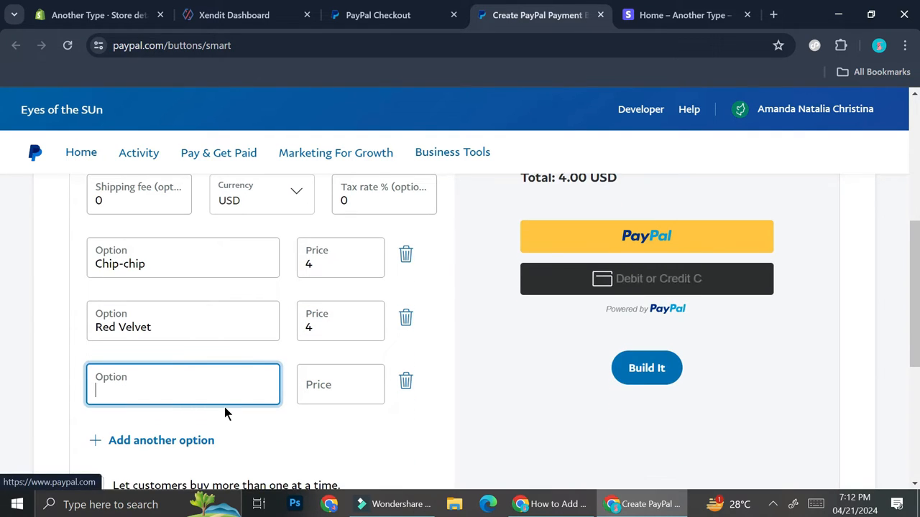
pyautogui.write('Mix Flavour')
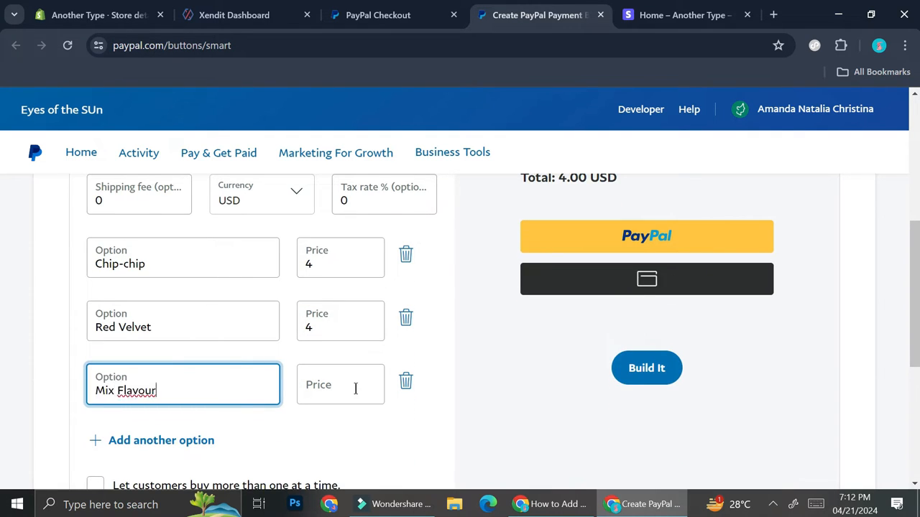
pyautogui.click(355, 389)
pyautogui.write('5')
# Review the payment button's product details and show its preview in the Desktop version.
pyautogui.scroll(3, 445, 376)
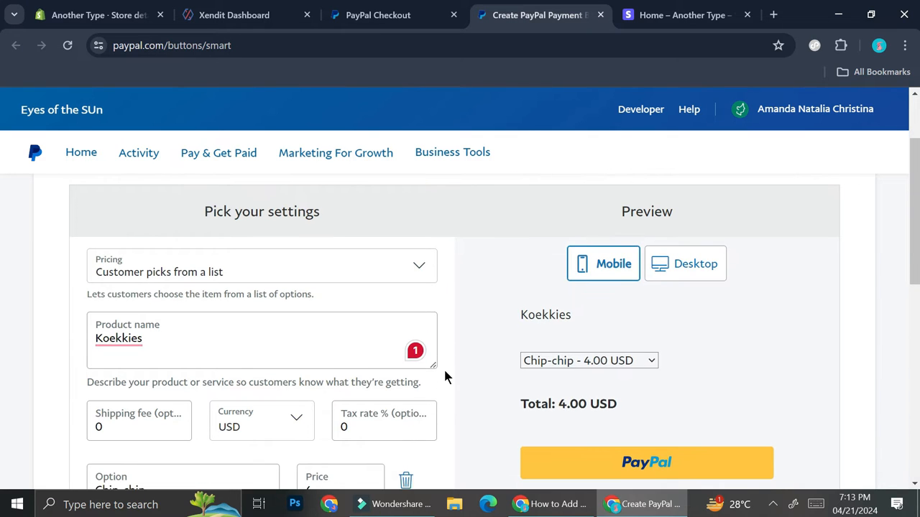
pyautogui.click(345, 343)
pyautogui.scroll(-1, 345, 343)
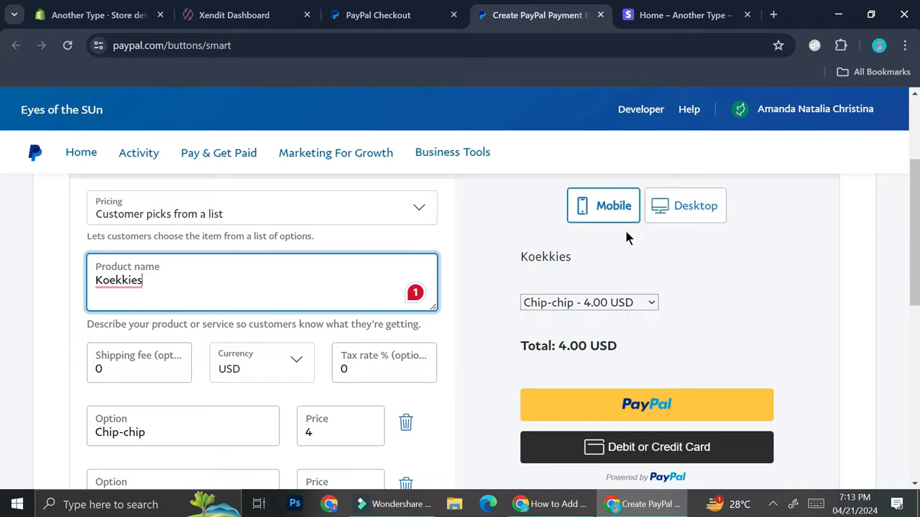
pyautogui.scroll(1, 672, 241)
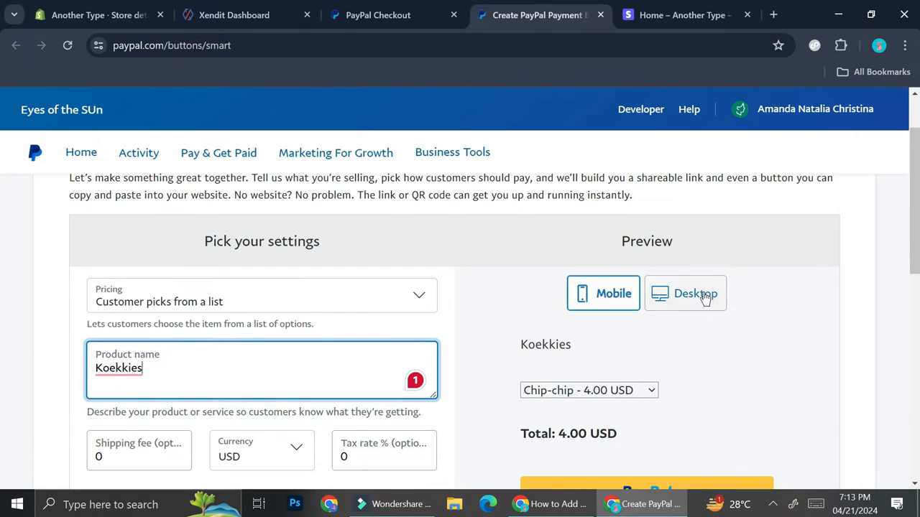
pyautogui.scroll(-1, 772, 320)
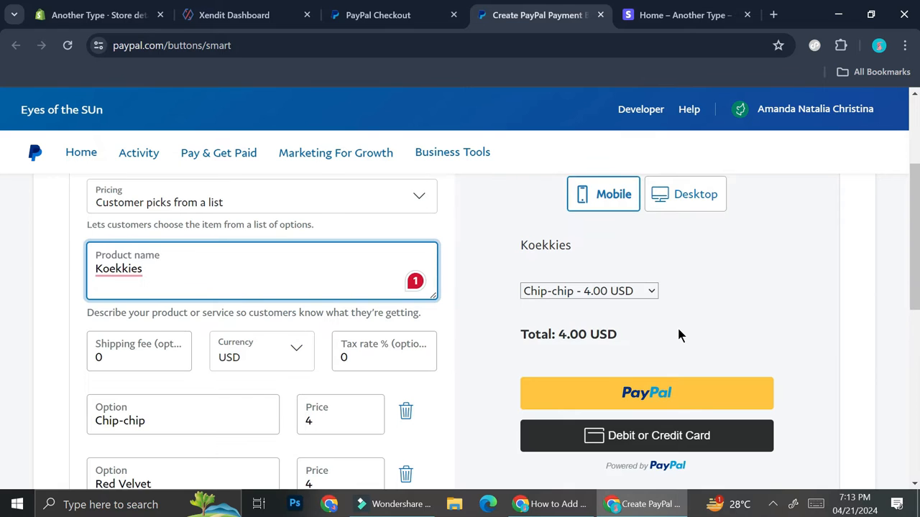
pyautogui.scroll(-2, 678, 334)
pyautogui.scroll(2, 599, 249)
pyautogui.click(686, 218)
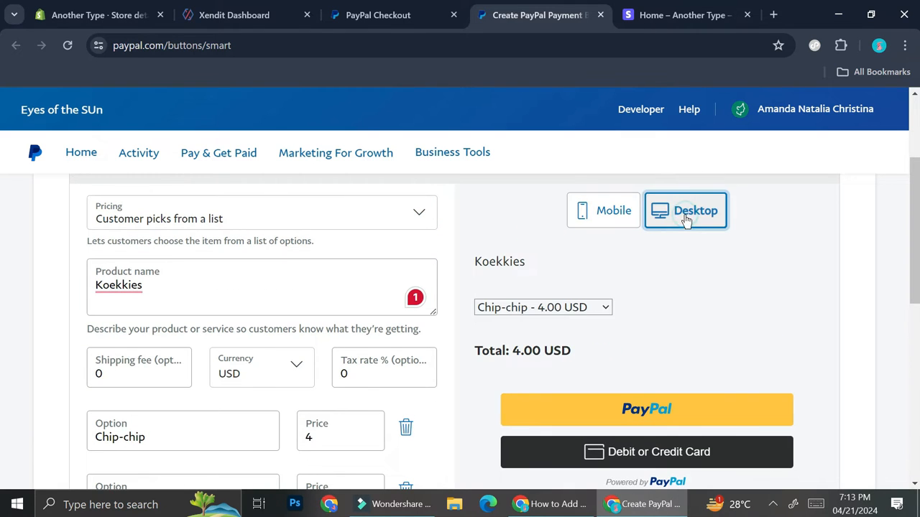
# Let customers buy more than one item at a time, with a maximum order quantity of 5.
pyautogui.scroll(-3, 287, 309)
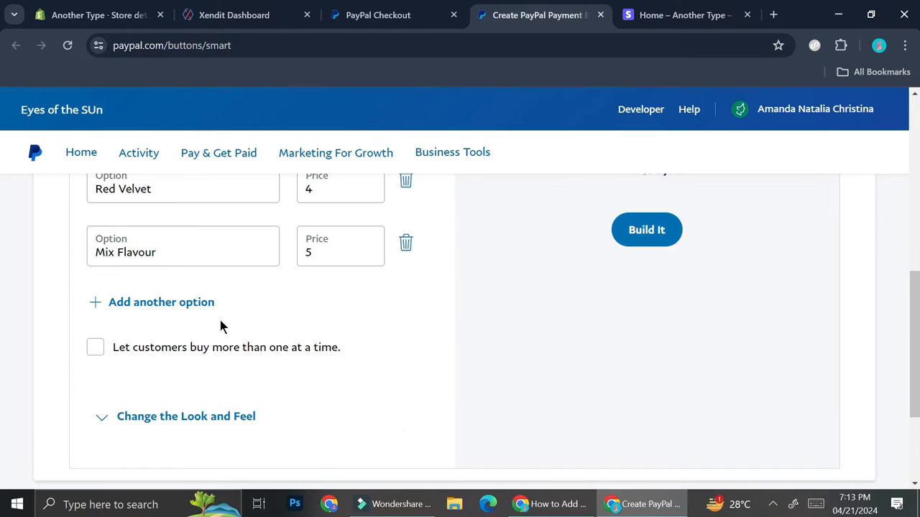
pyautogui.click(97, 347)
pyautogui.click(138, 400)
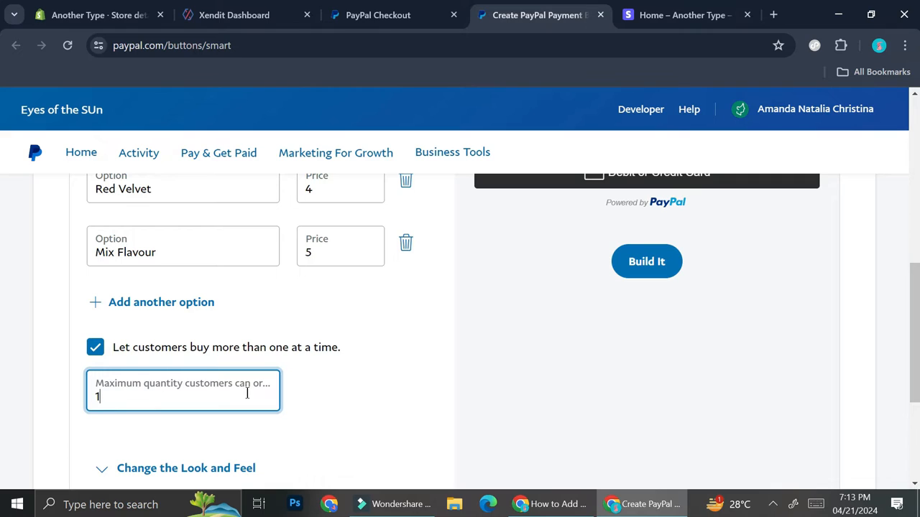
pyautogui.scroll(-4, 172, 399)
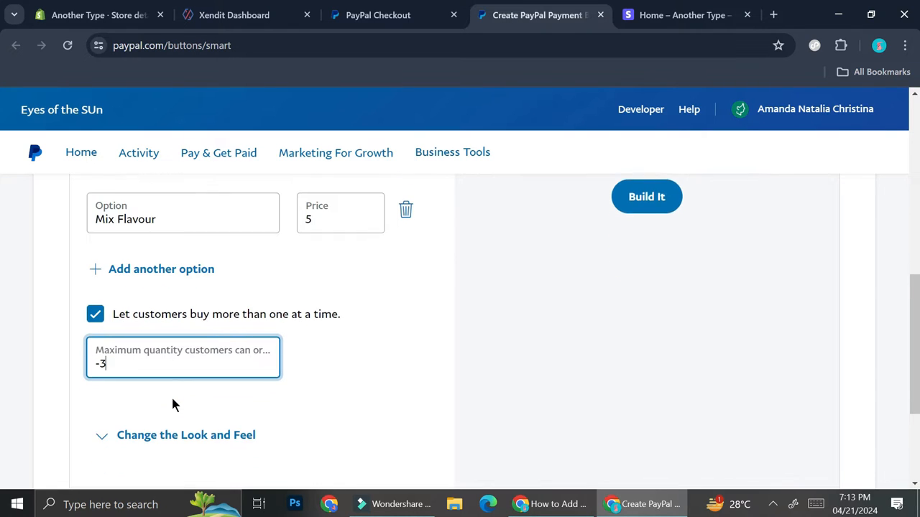
pyautogui.moveTo(140, 354); pyautogui.dragTo(52, 352)
pyautogui.write('2')
pyautogui.moveTo(145, 376); pyautogui.dragTo(0, 368)
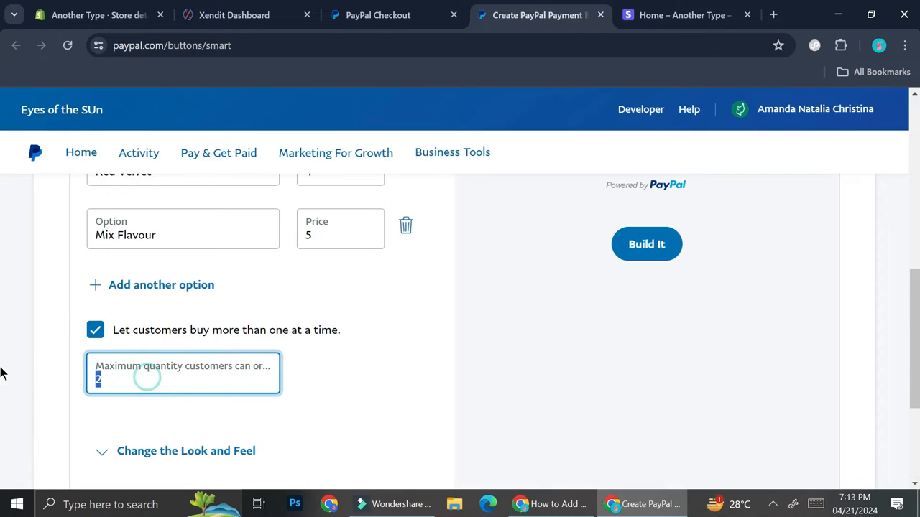
pyautogui.write('5')
pyautogui.click(422, 415)
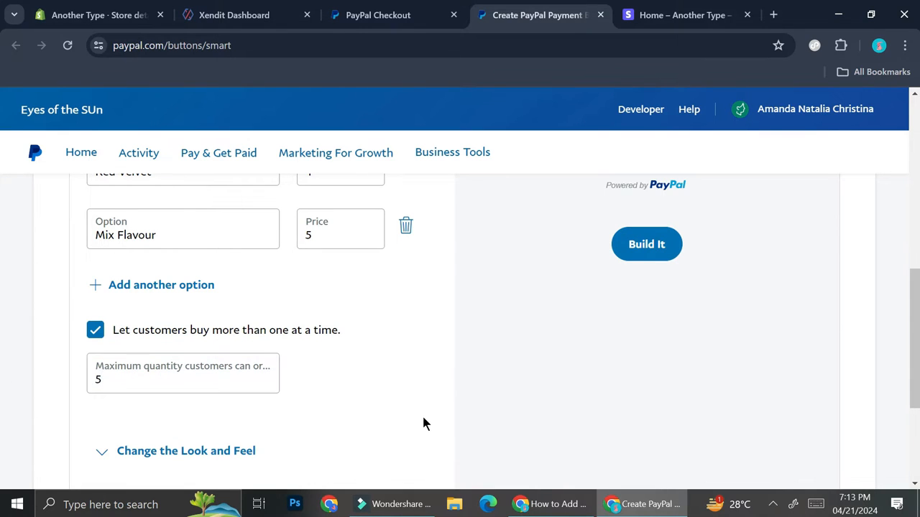
# Expand the look and feel settings, set the button layout to Horizontal, and check it in the preview.
pyautogui.scroll(-3, 407, 394)
pyautogui.click(158, 293)
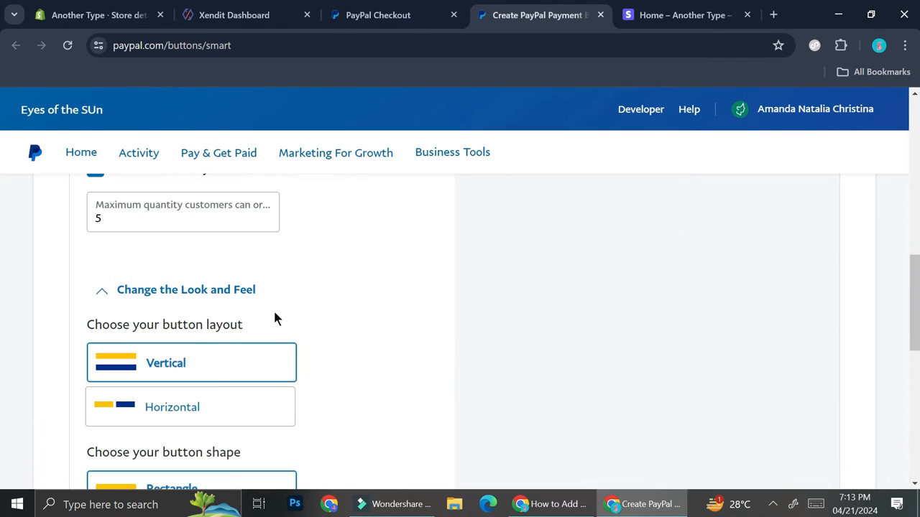
pyautogui.scroll(-1, 275, 319)
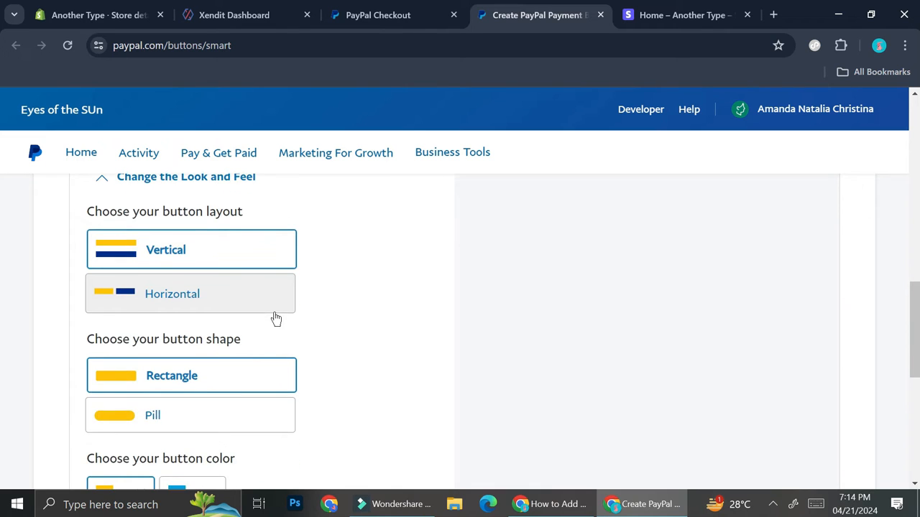
pyautogui.scroll(-2, 231, 422)
pyautogui.scroll(2, 232, 423)
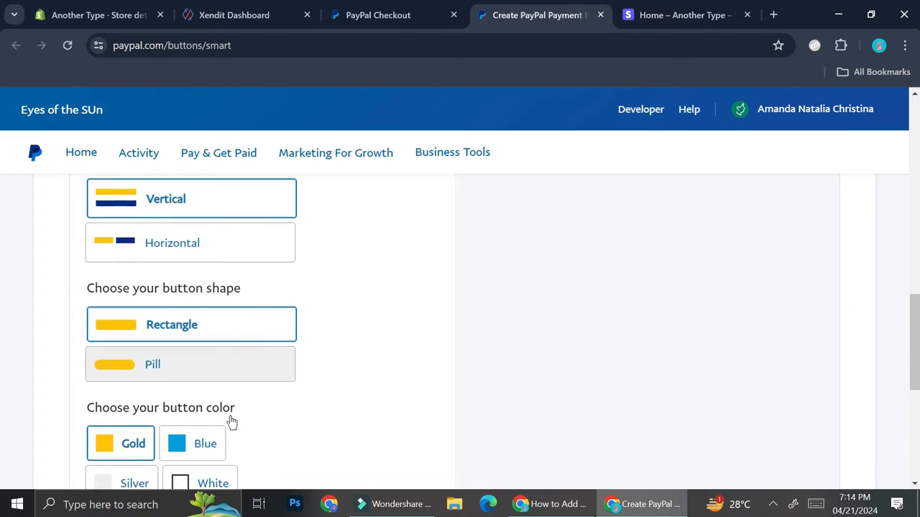
pyautogui.click(235, 287)
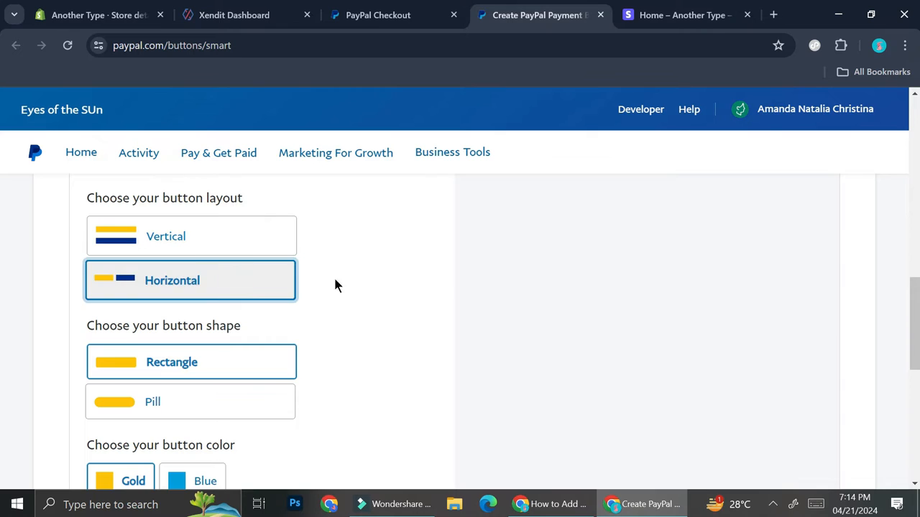
pyautogui.scroll(10, 455, 281)
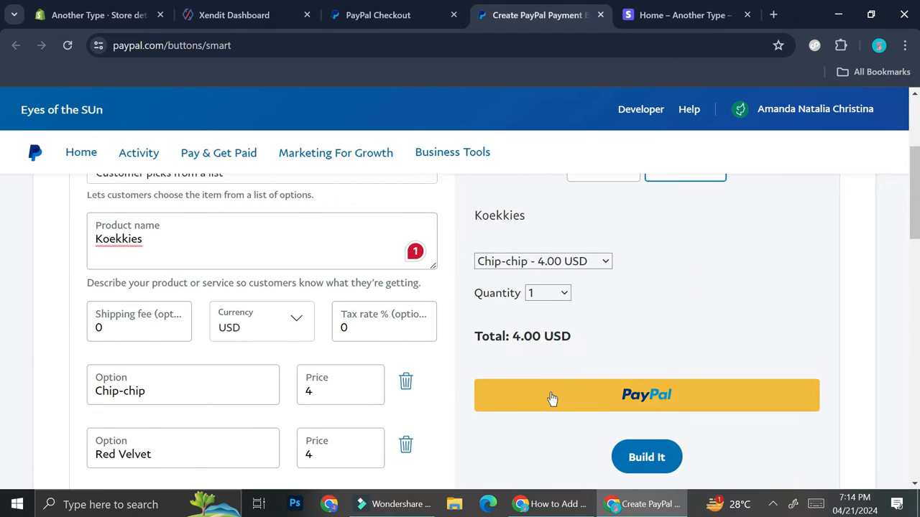
# Set the payment button's shape to Pill and its color to Black.
pyautogui.scroll(-10, 549, 397)
pyautogui.click(204, 464)
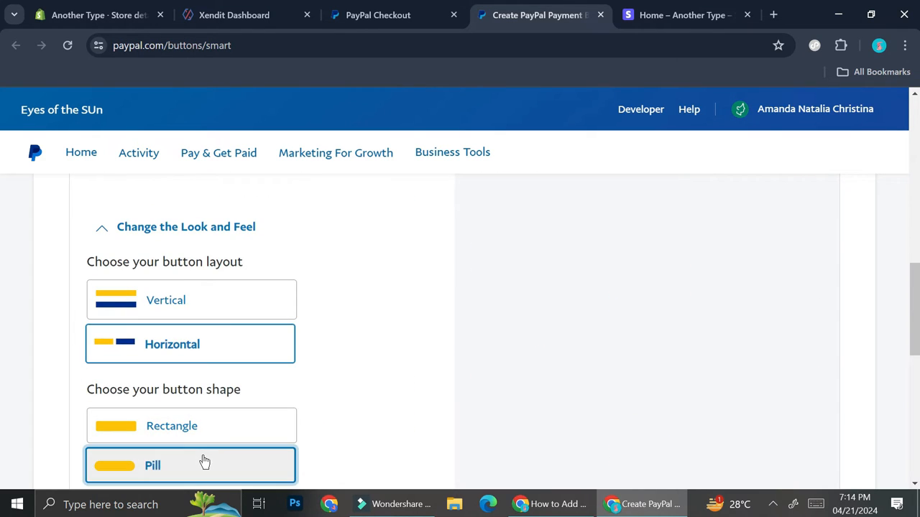
pyautogui.scroll(10, 449, 332)
pyautogui.scroll(-10, 449, 332)
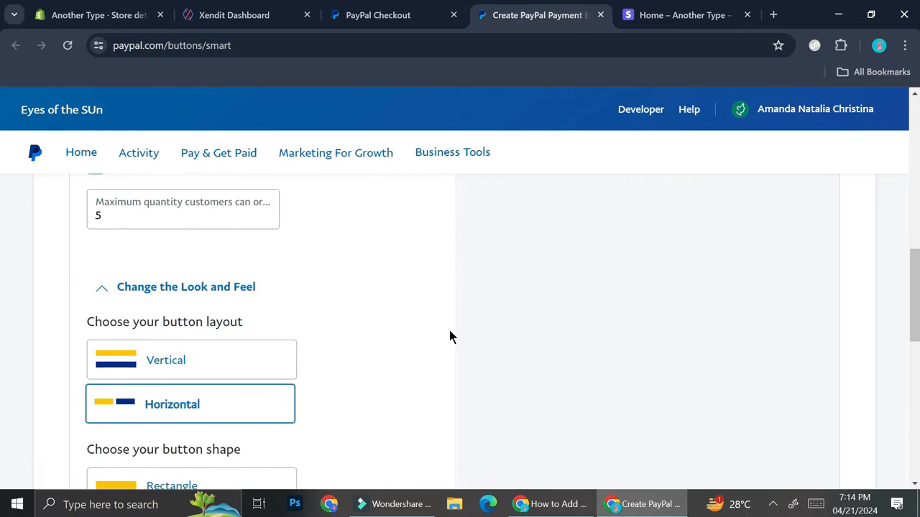
pyautogui.click(140, 468)
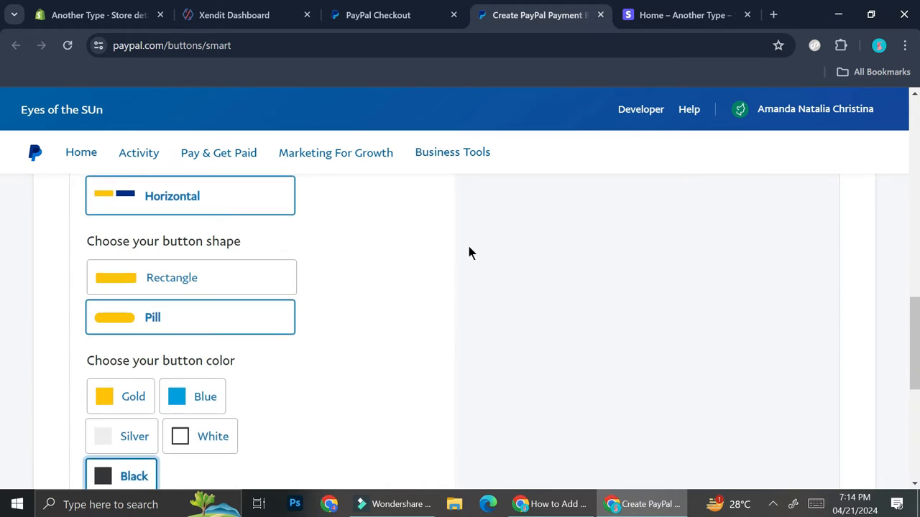
pyautogui.scroll(5, 508, 344)
pyautogui.scroll(-5, 508, 343)
# Check which wording choices are available for the payment button's text.
pyautogui.scroll(-5, 508, 346)
pyautogui.click(257, 259)
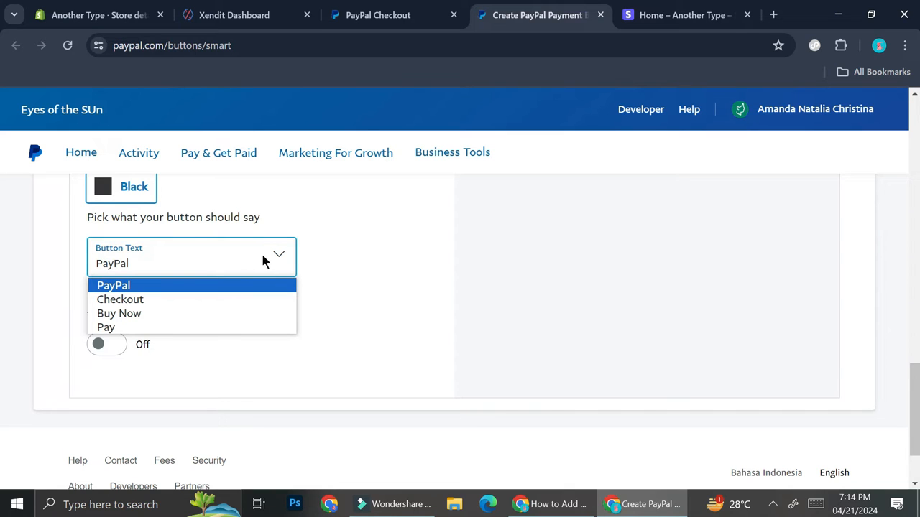
pyautogui.click(263, 261)
pyautogui.scroll(-3, 260, 335)
# Build the payment button and view the generated pay link.
pyautogui.scroll(6, 260, 335)
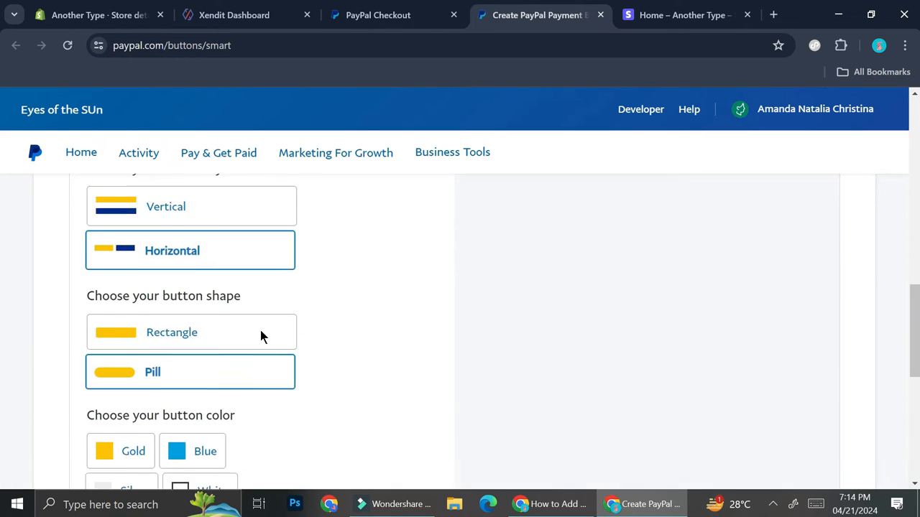
pyautogui.scroll(6, 260, 334)
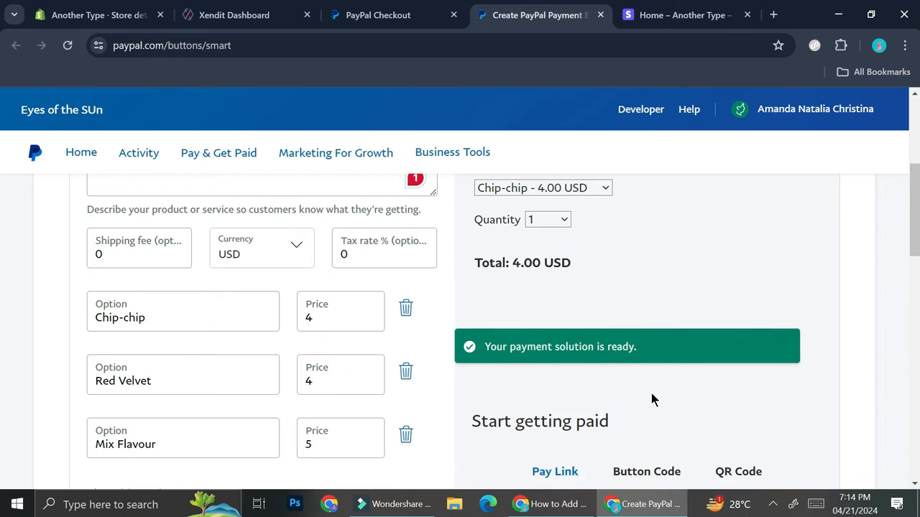
pyautogui.scroll(-3, 651, 401)
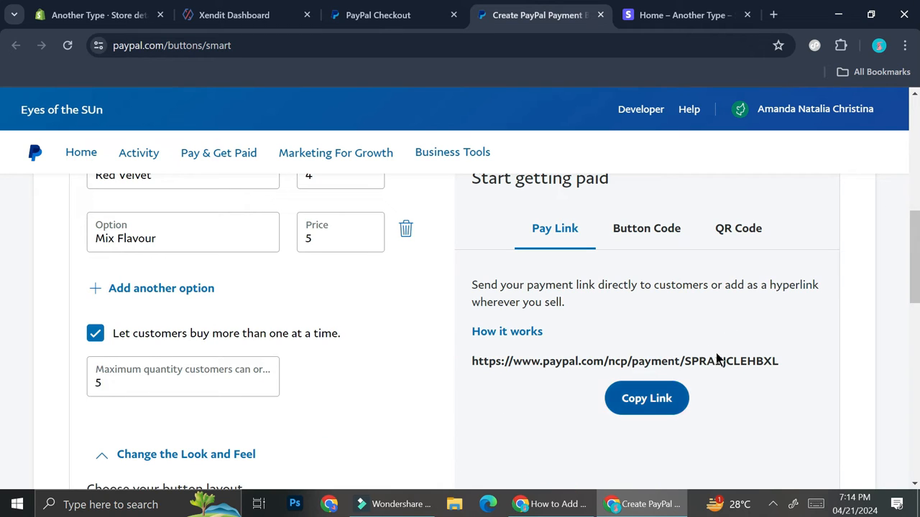
# Examine the payment button's generated QR code and its button code snippet.
pyautogui.click(657, 230)
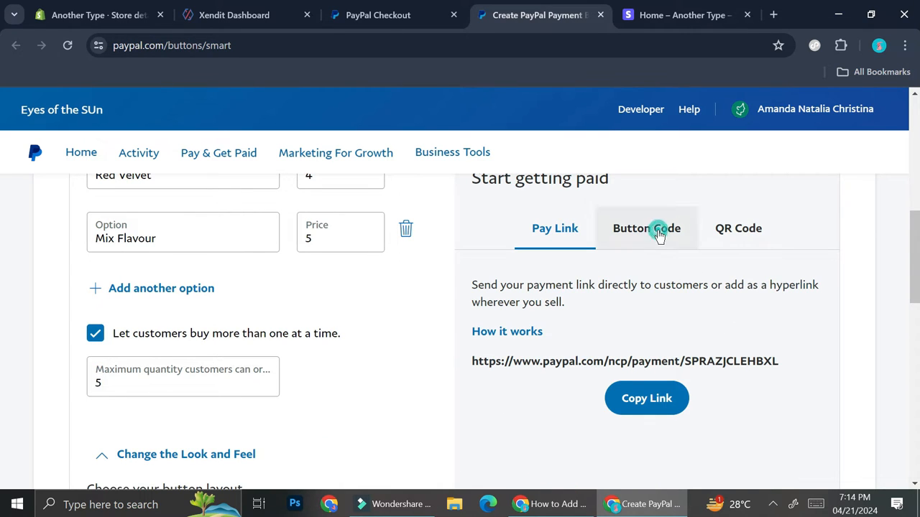
pyautogui.click(749, 238)
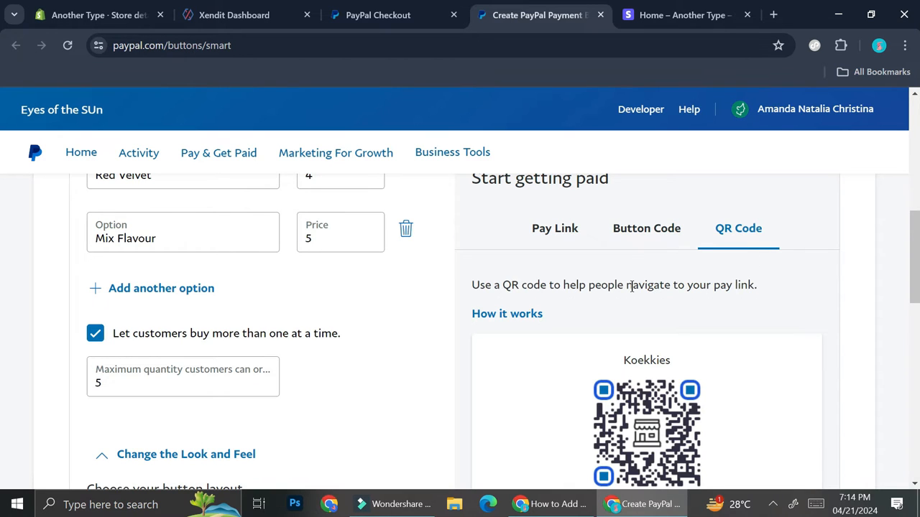
pyautogui.scroll(-1, 631, 286)
pyautogui.scroll(-1, 631, 286)
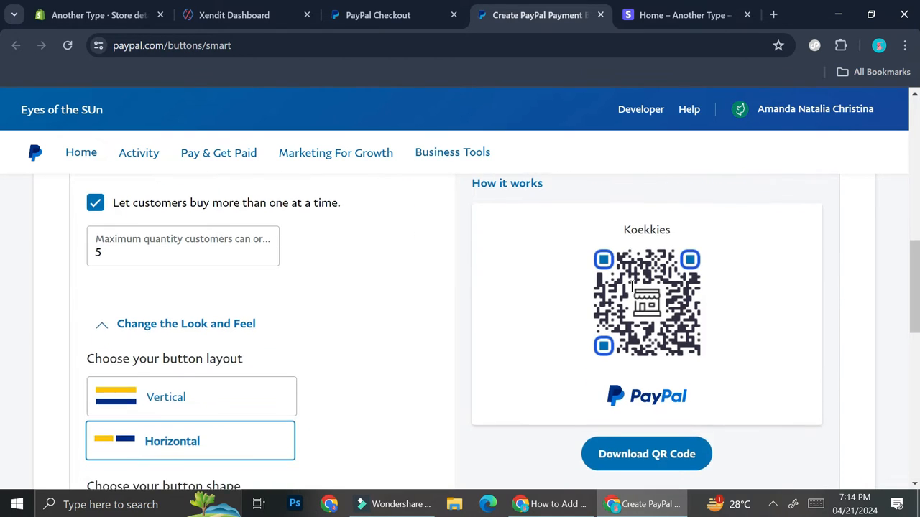
pyautogui.scroll(2, 631, 286)
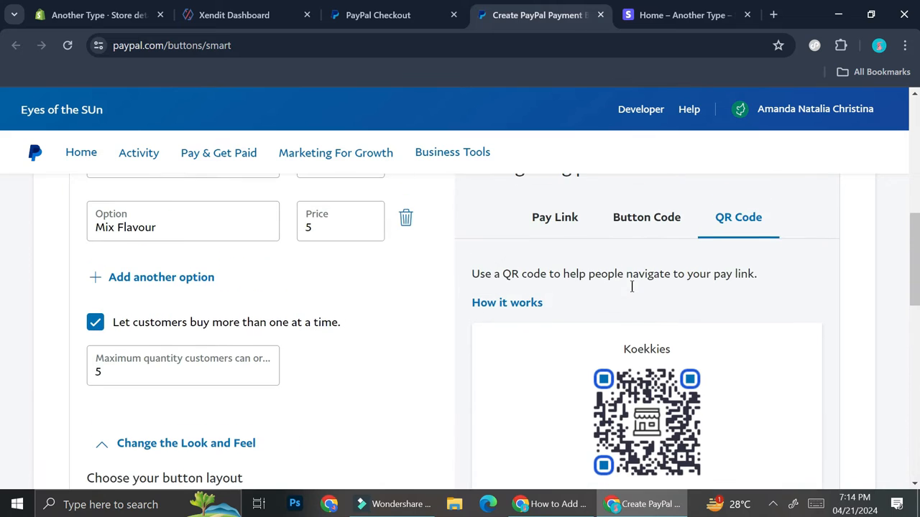
pyautogui.click(647, 237)
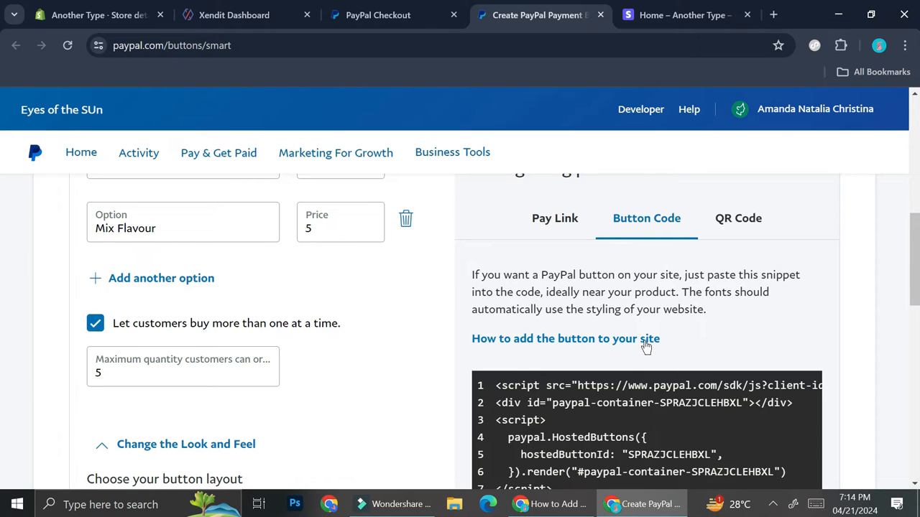
pyautogui.scroll(-1, 644, 346)
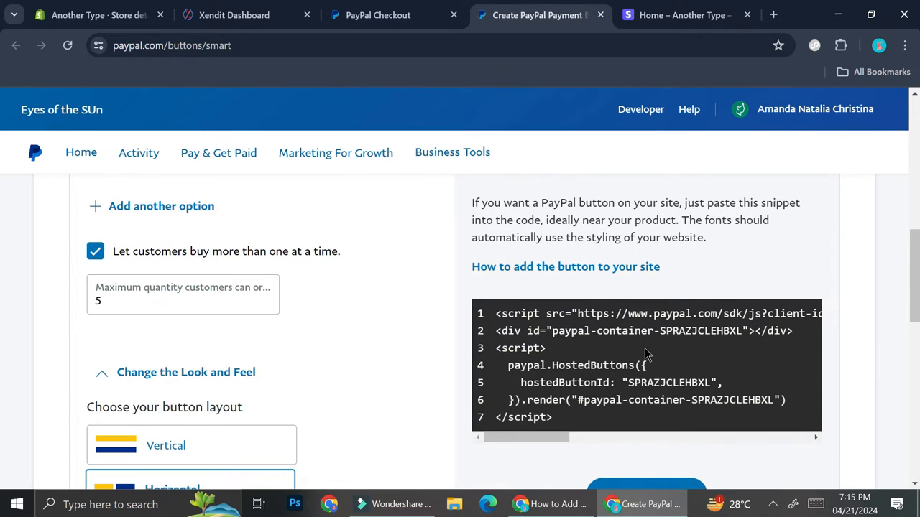
# Switch to the Shopify store's Chip-Chip Koekkies product page, test the PayPal purchase button, and close the checkout window.
pyautogui.click(100, 9)
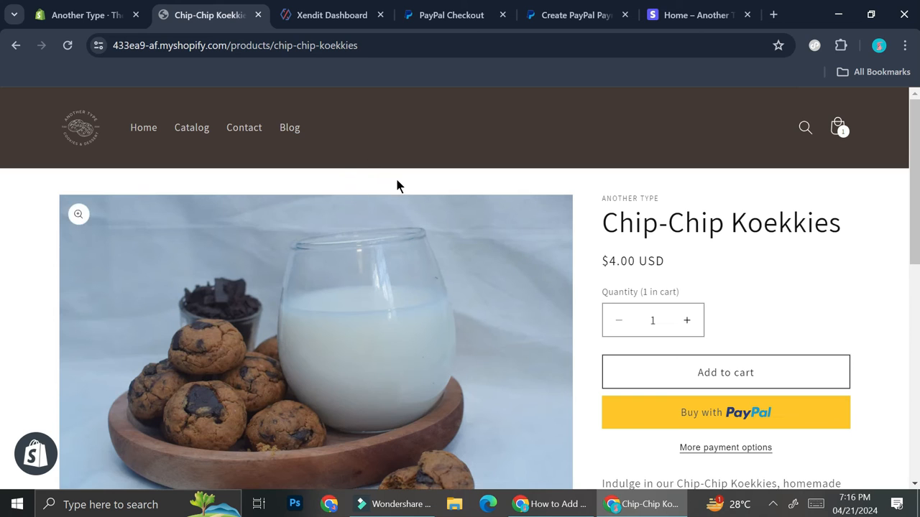
pyautogui.scroll(-1, 361, 296)
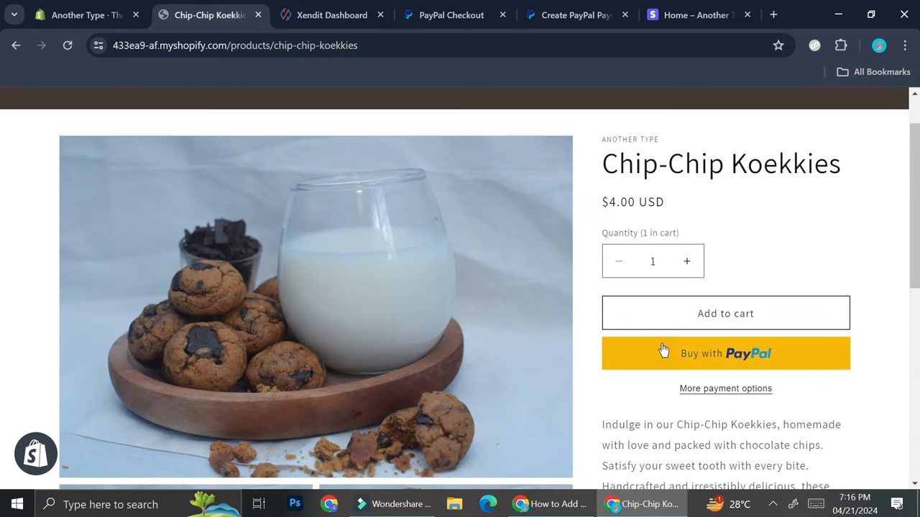
pyautogui.click(710, 352)
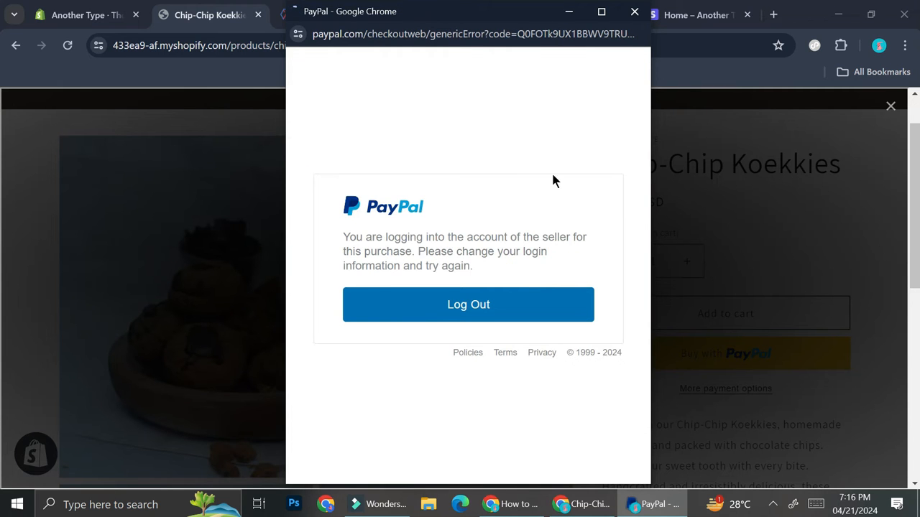
pyautogui.click(635, 11)
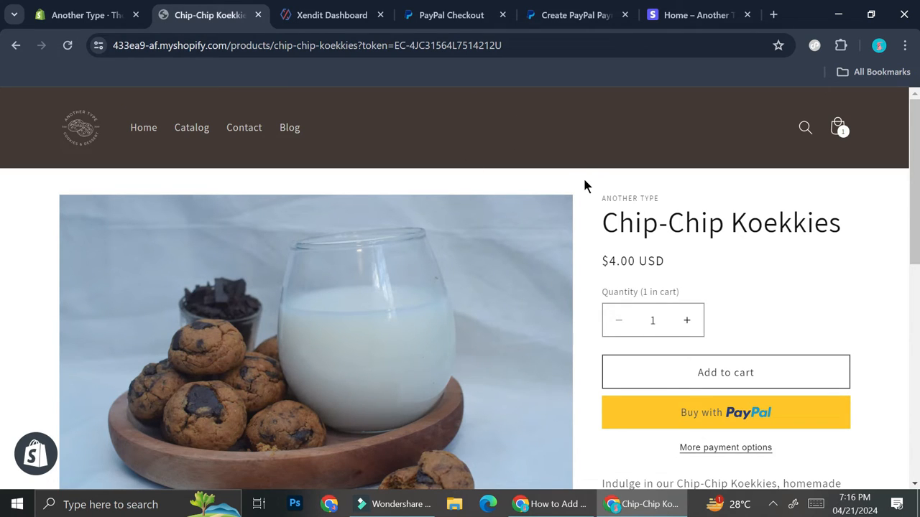
# Switch to the Stripe dashboard and review the ways to collect payments on the Payments page.
pyautogui.click(693, 15)
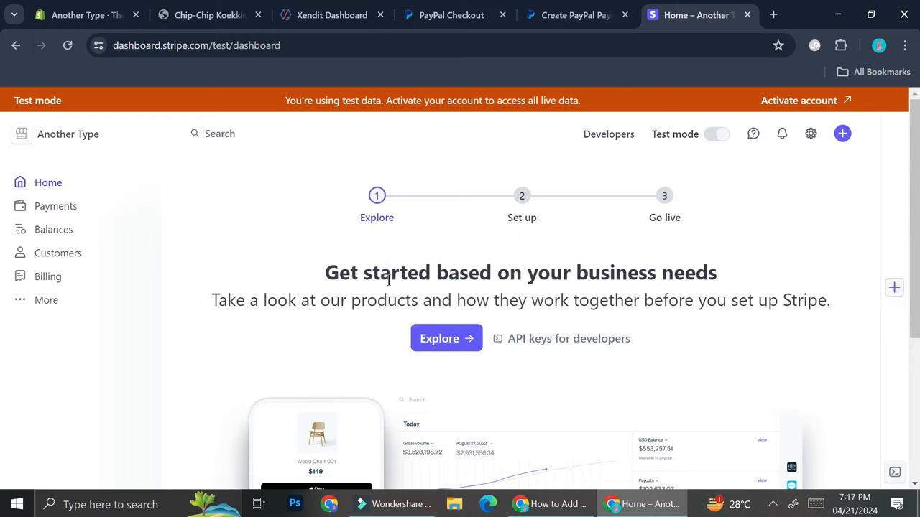
pyautogui.scroll(-1, 280, 309)
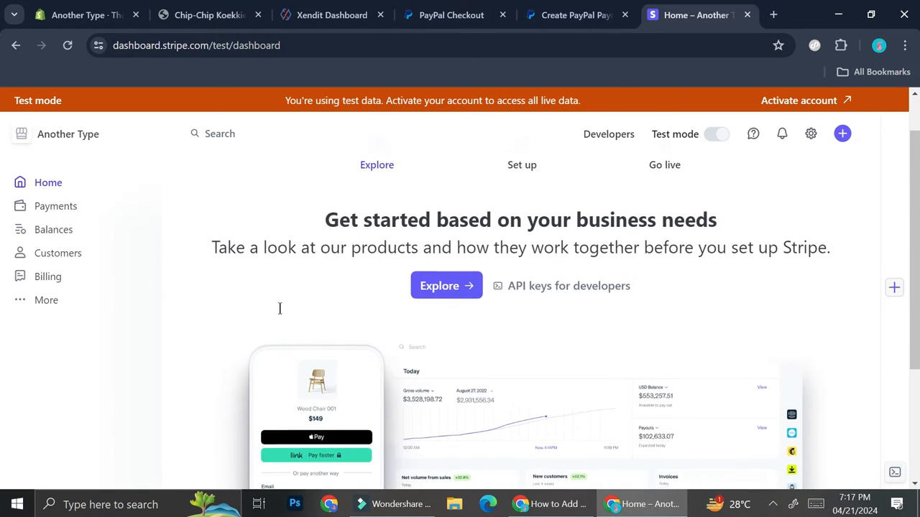
pyautogui.scroll(-2, 279, 309)
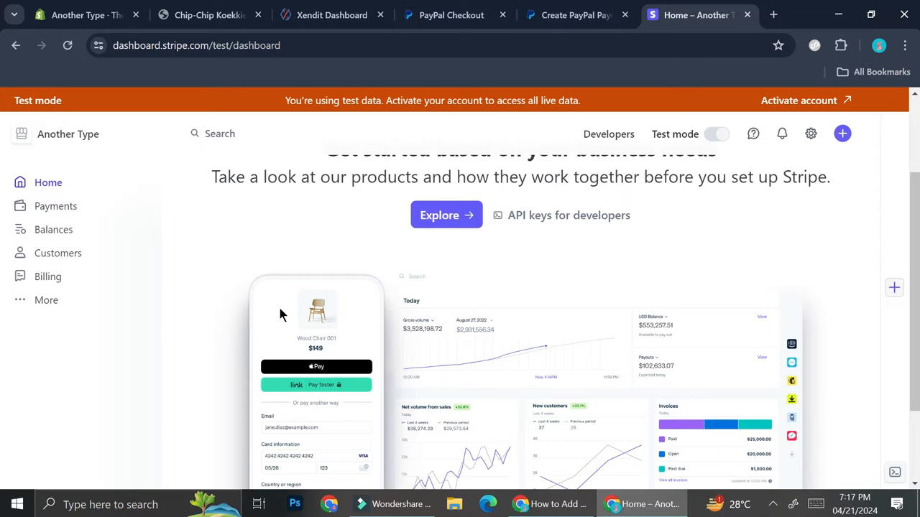
pyautogui.click(58, 215)
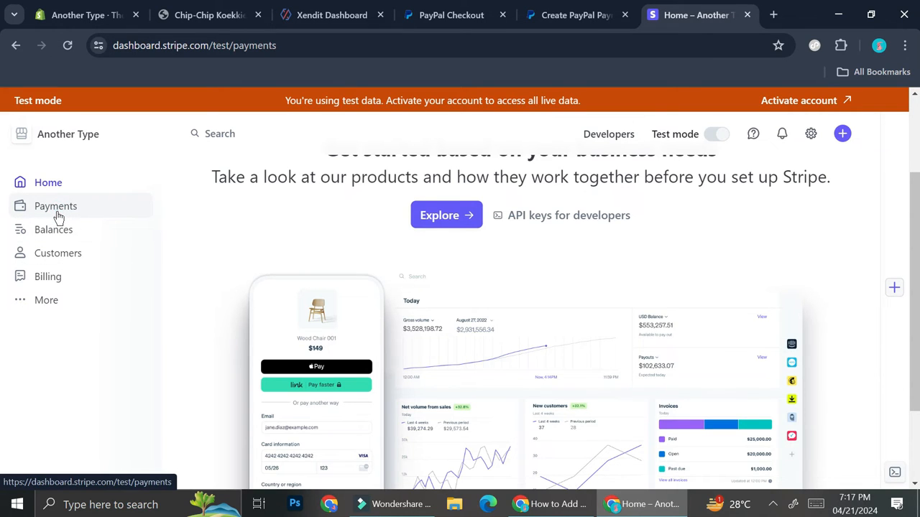
pyautogui.scroll(-2, 261, 335)
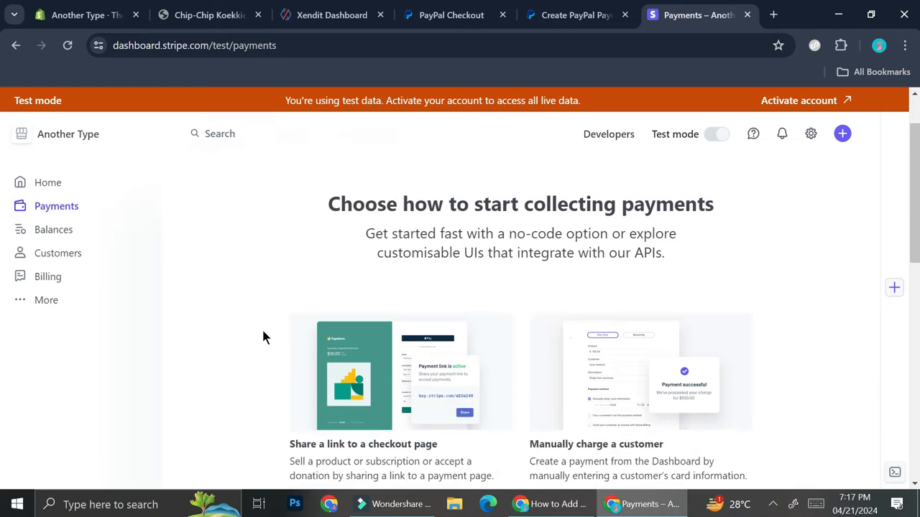
pyautogui.scroll(-3, 263, 335)
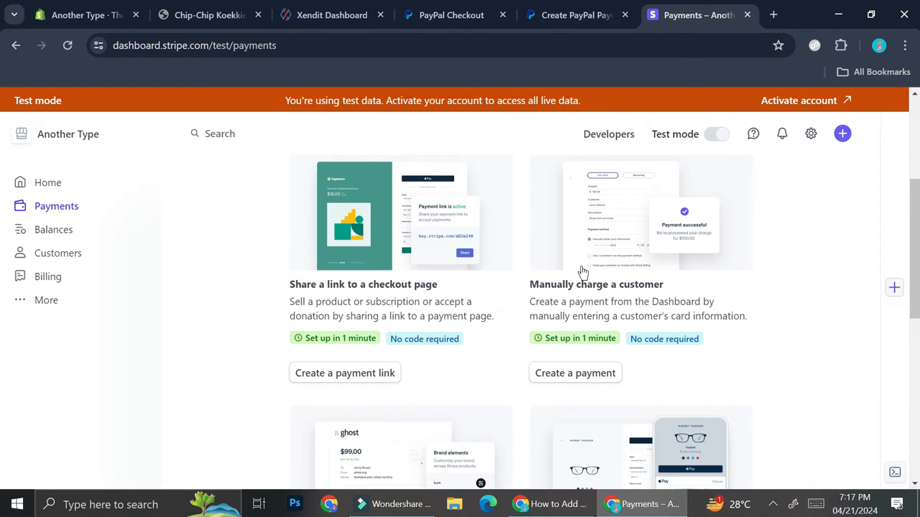
pyautogui.scroll(1, 577, 271)
pyautogui.scroll(-1, 578, 272)
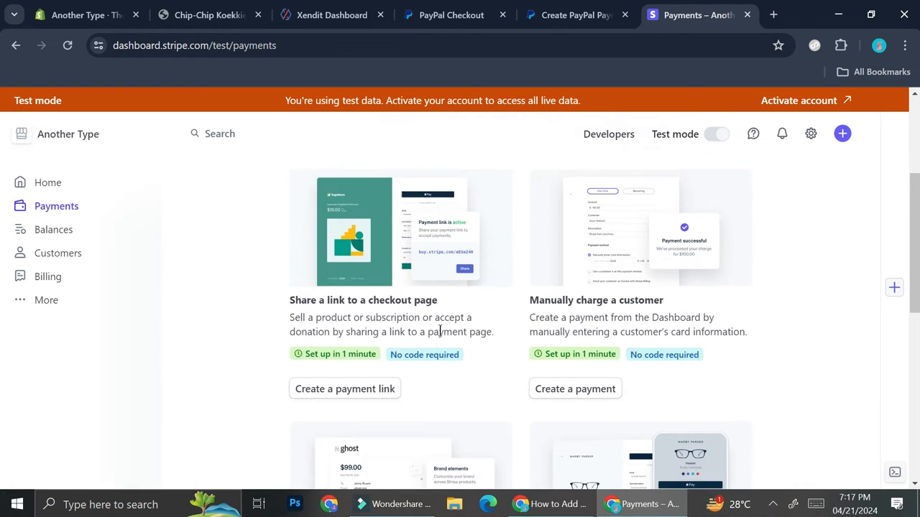
pyautogui.scroll(-5, 396, 384)
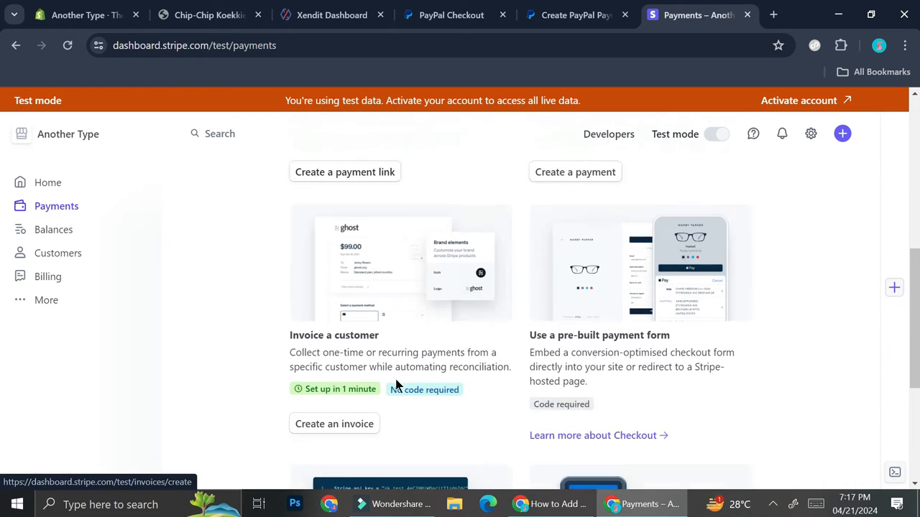
pyautogui.scroll(5, 398, 342)
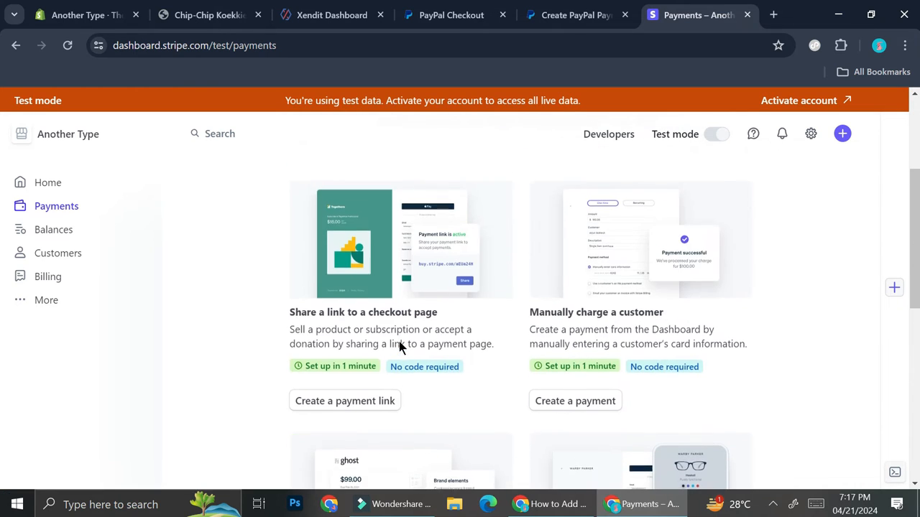
# Start a Stripe payment link and add a new product named Koekkise priced at 4.00 USD.
pyautogui.click(364, 395)
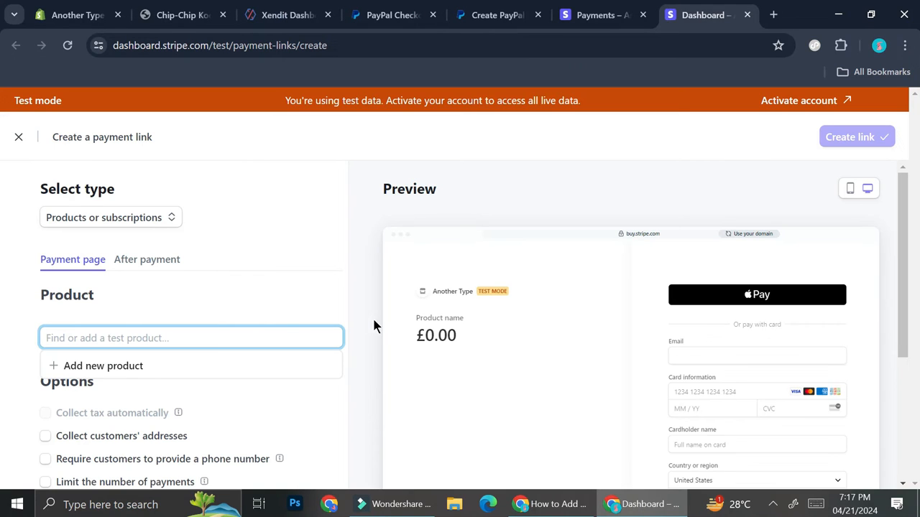
pyautogui.click(188, 366)
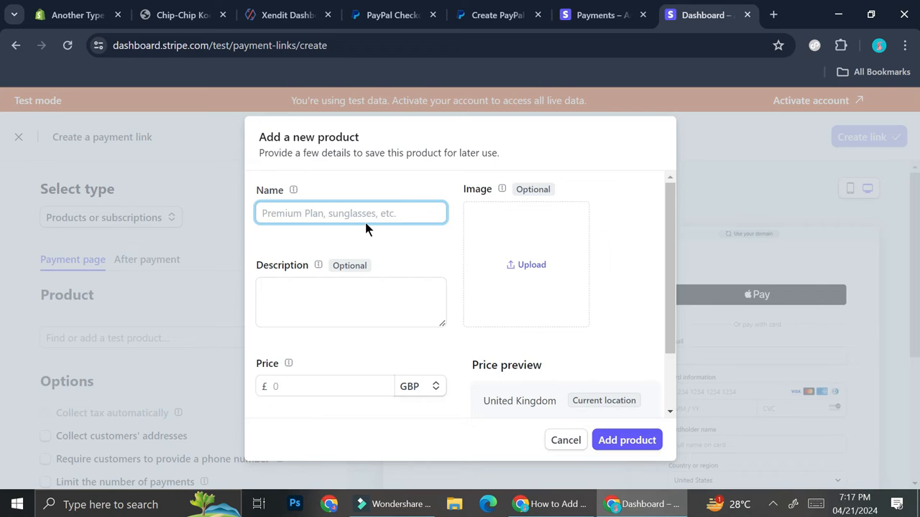
pyautogui.write('K')
pyautogui.write('oekkise')
pyautogui.click(419, 386)
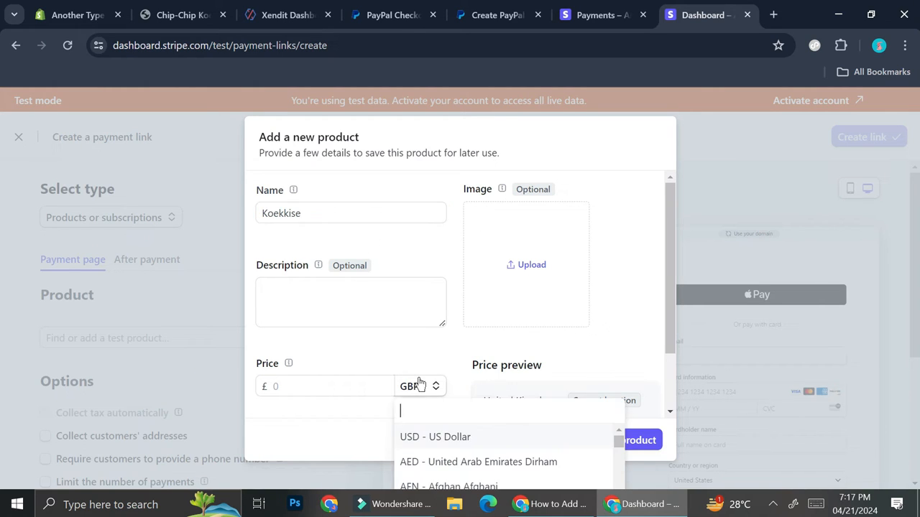
pyautogui.click(444, 437)
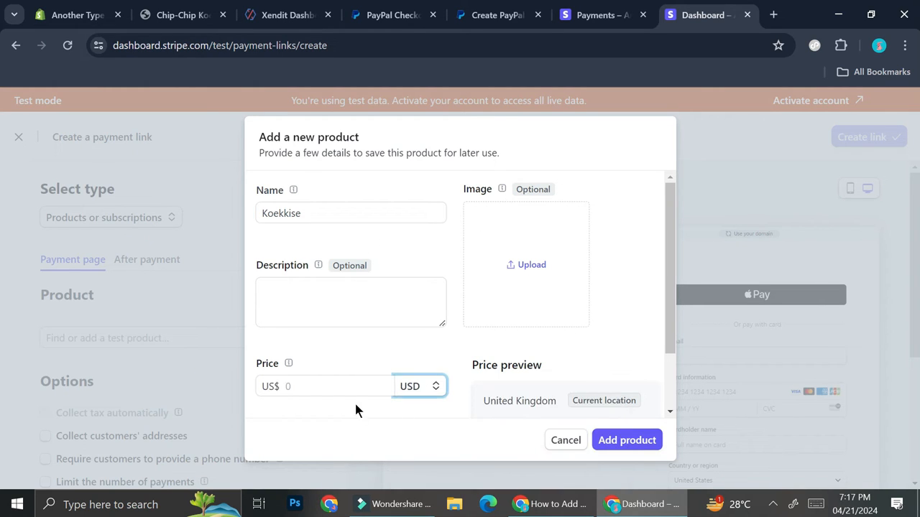
pyautogui.click(335, 387)
pyautogui.write('4.00')
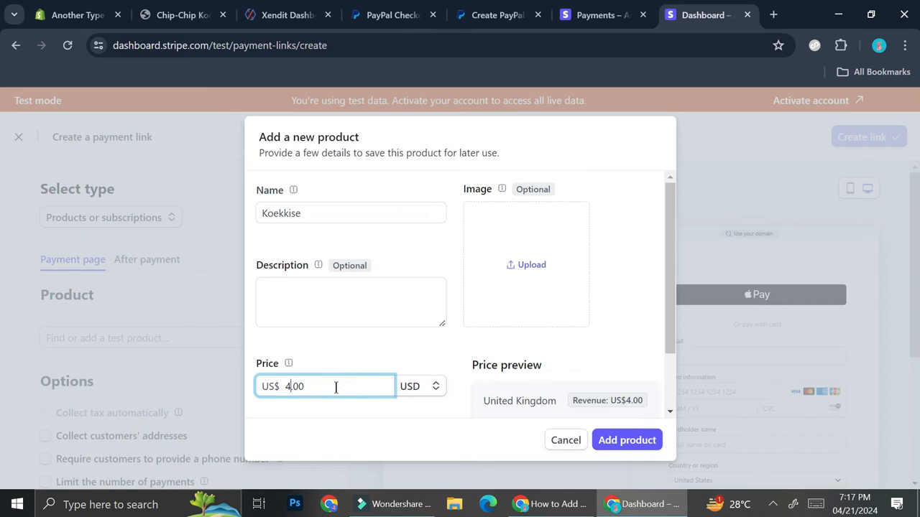
pyautogui.click(630, 443)
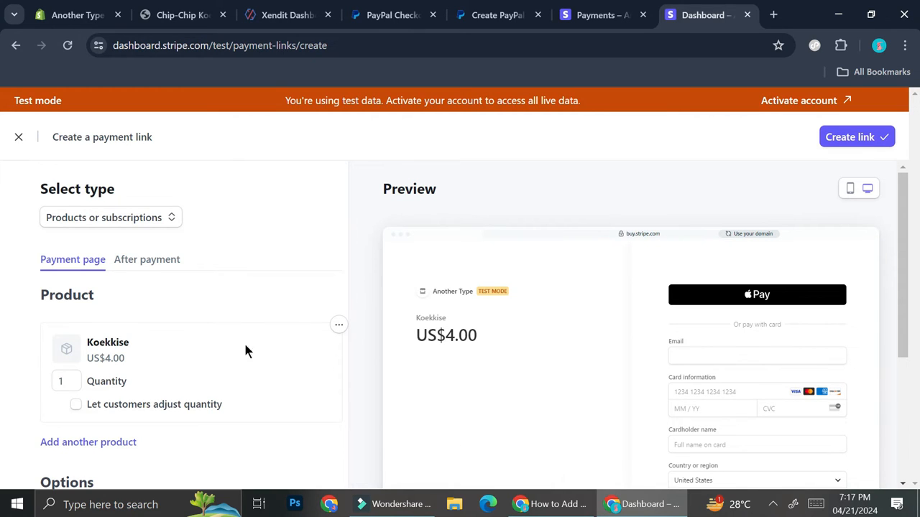
# Let customers adjust the Koekkise quantity, with a maximum of 5.
pyautogui.scroll(-2, 226, 348)
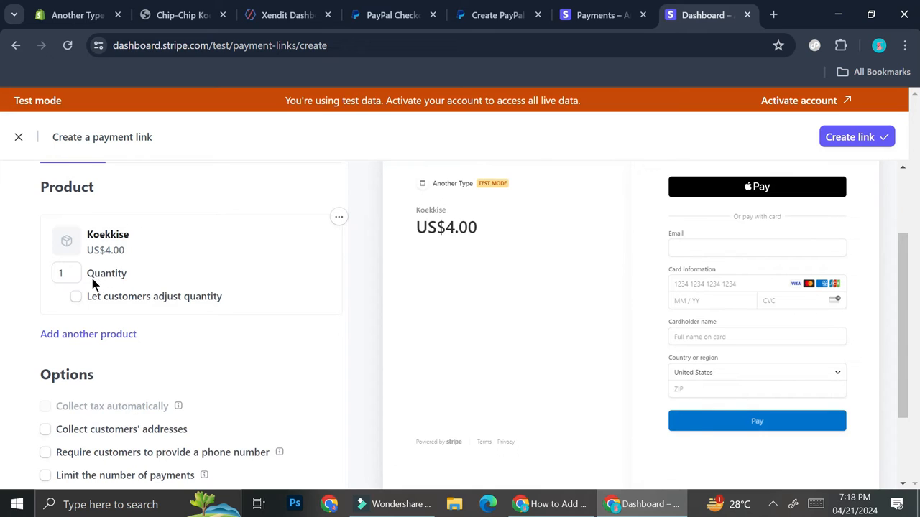
pyautogui.click(76, 297)
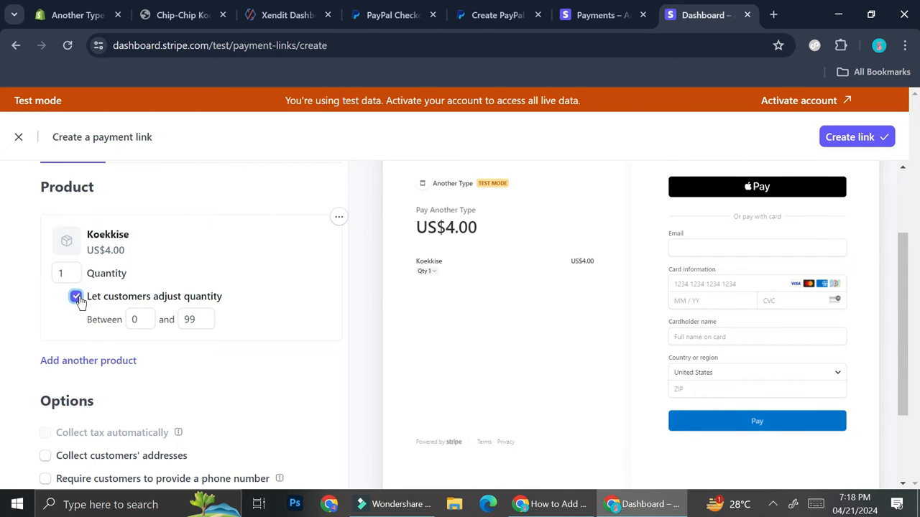
pyautogui.click(210, 321)
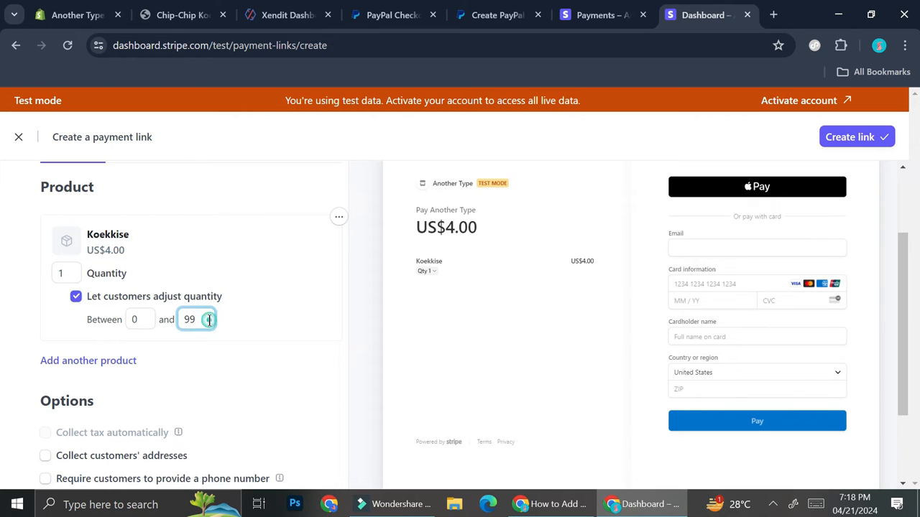
pyautogui.moveTo(209, 321); pyautogui.dragTo(170, 316)
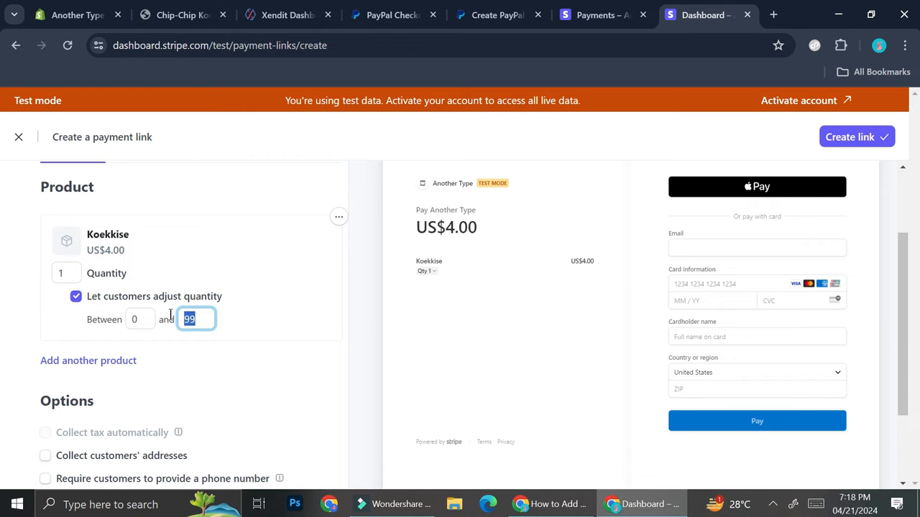
pyautogui.write('1')
pyautogui.press('BackSpace')
pyautogui.write('5')
pyautogui.click(206, 411)
# Enable collecting customers' addresses on the payment link, choosing billing and shipping addresses.
pyautogui.scroll(-1, 205, 408)
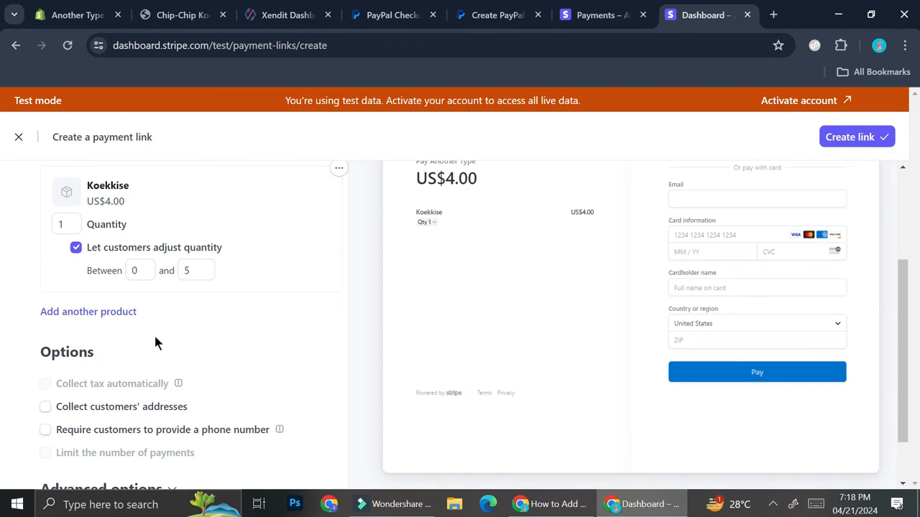
pyautogui.scroll(-1, 155, 338)
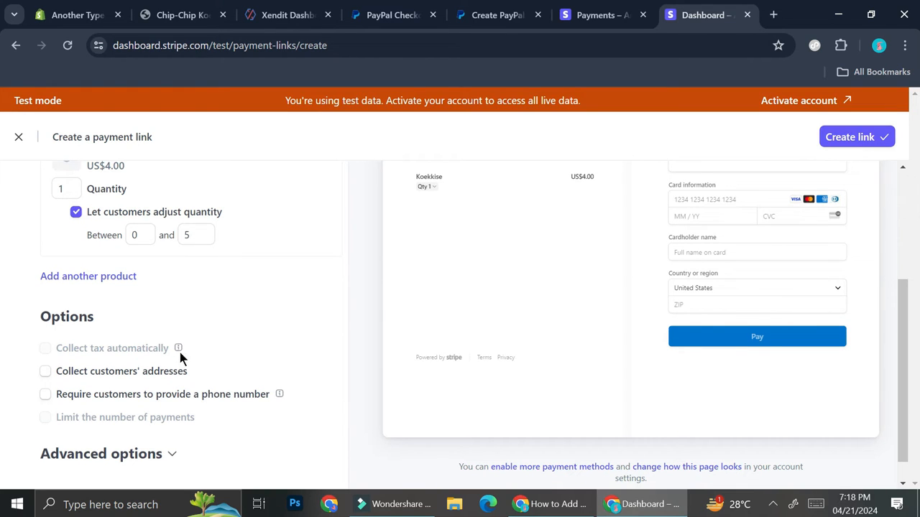
pyautogui.click(115, 370)
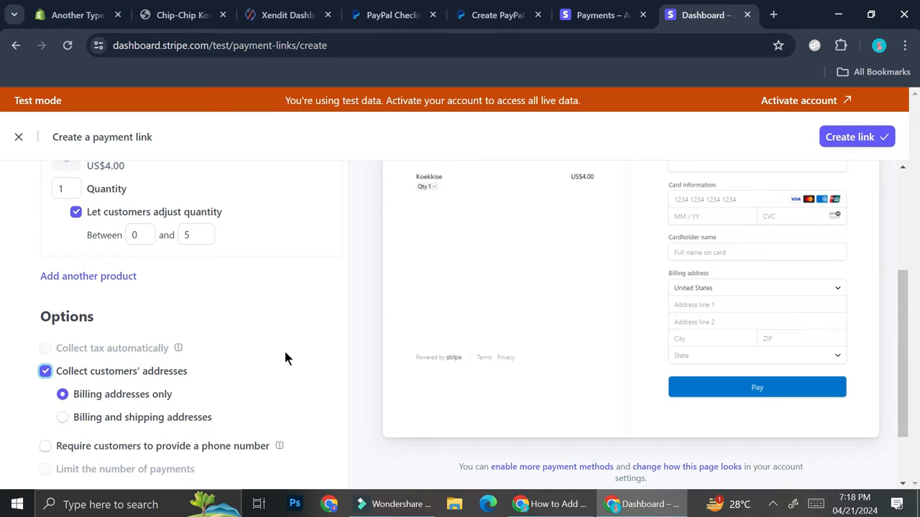
pyautogui.scroll(-1, 284, 352)
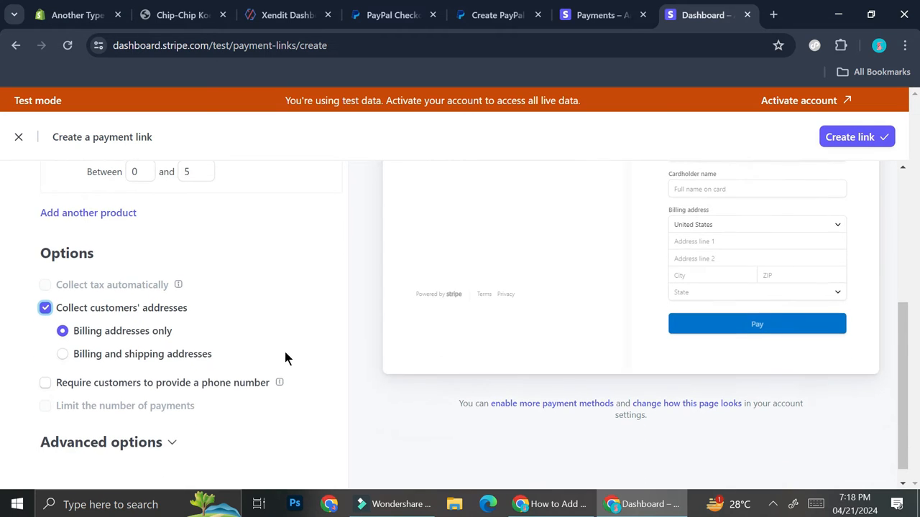
pyautogui.click(133, 359)
pyautogui.click(62, 355)
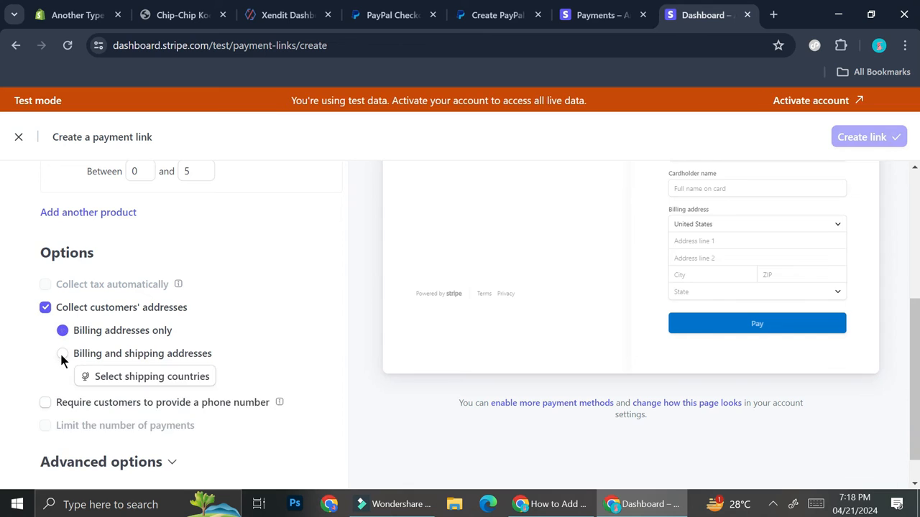
pyautogui.click(61, 355)
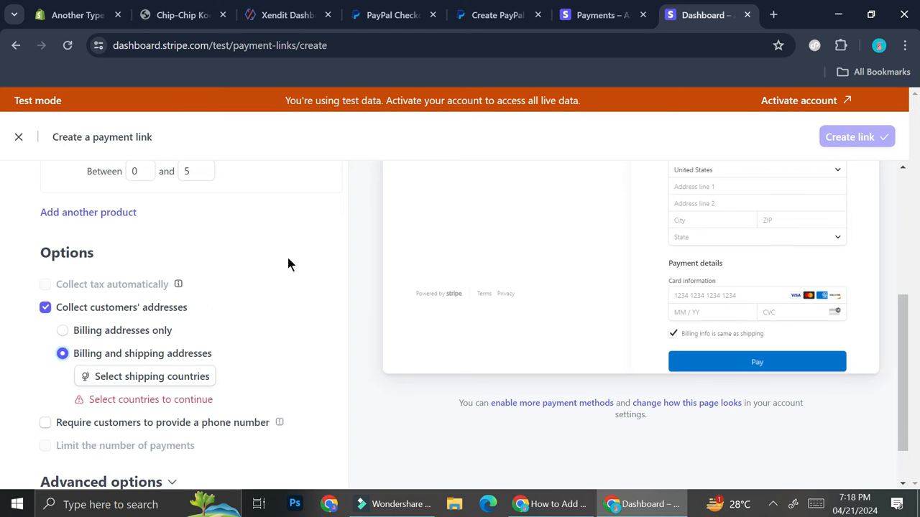
# Set Indonesia as the only country the payment link's product ships to and save the selection.
pyautogui.click(193, 383)
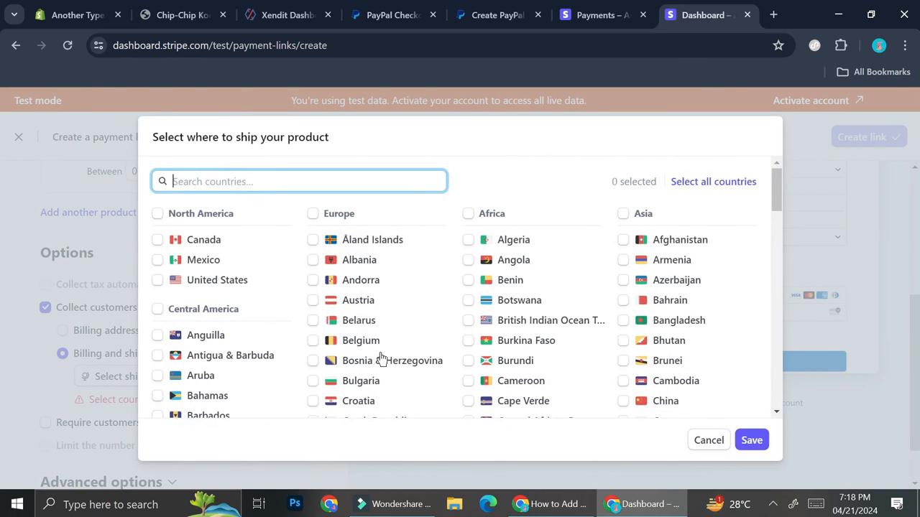
pyautogui.scroll(-2, 381, 359)
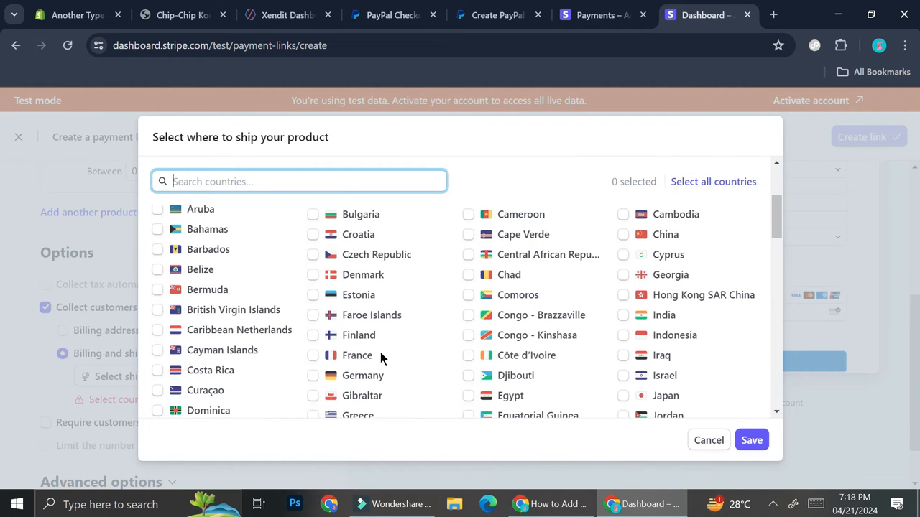
pyautogui.scroll(-1, 381, 357)
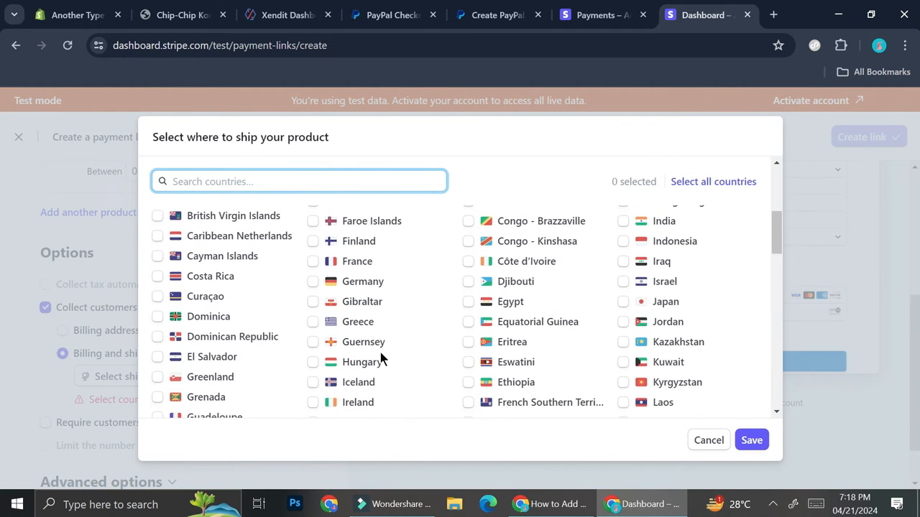
pyautogui.scroll(1, 380, 357)
pyautogui.scroll(2, 380, 352)
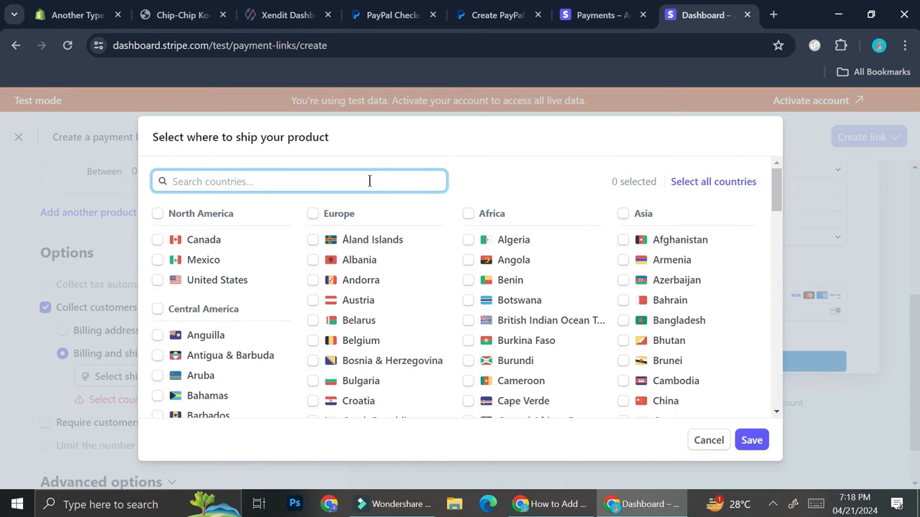
pyautogui.write('indo')
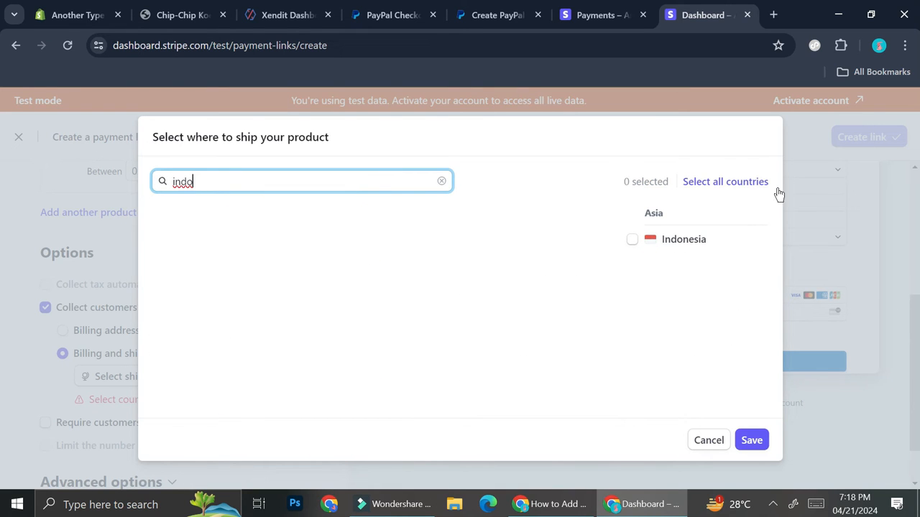
pyautogui.click(668, 236)
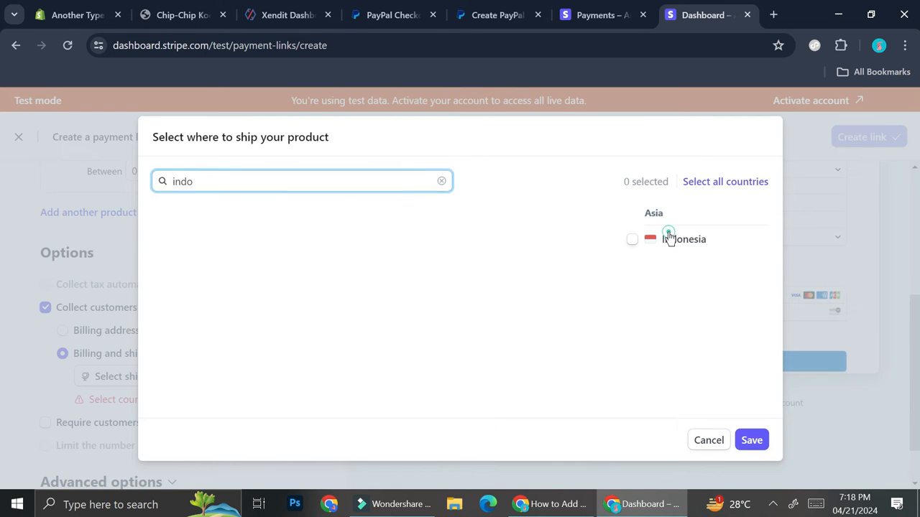
pyautogui.click(753, 444)
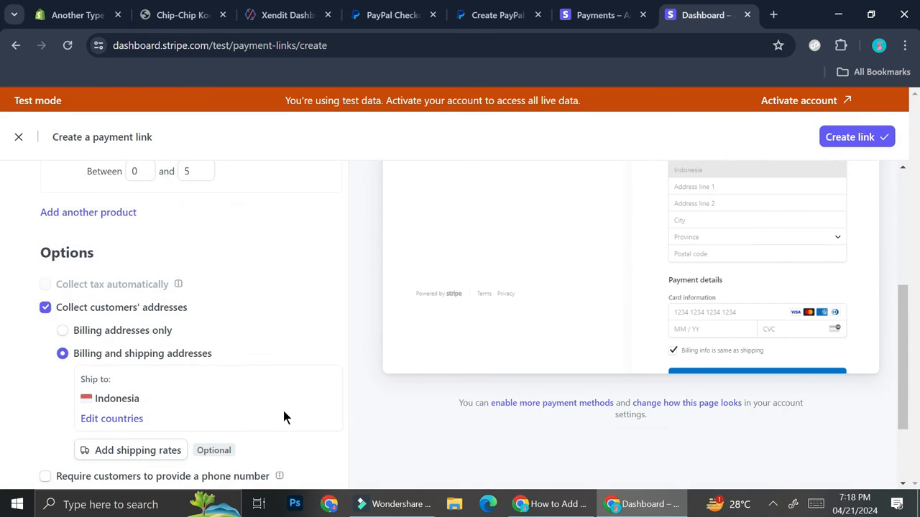
# Require customers to provide a phone number, create the payment link and look over its overview page.
pyautogui.scroll(-2, 283, 416)
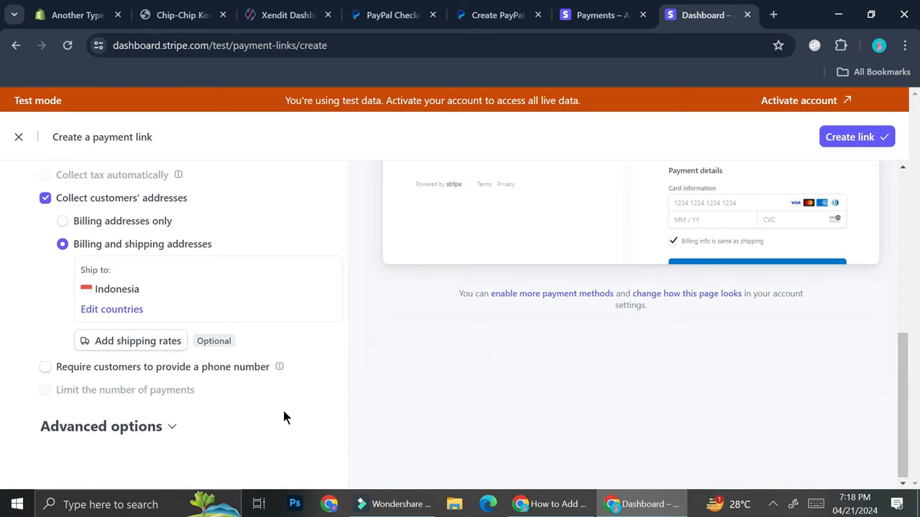
pyautogui.click(46, 368)
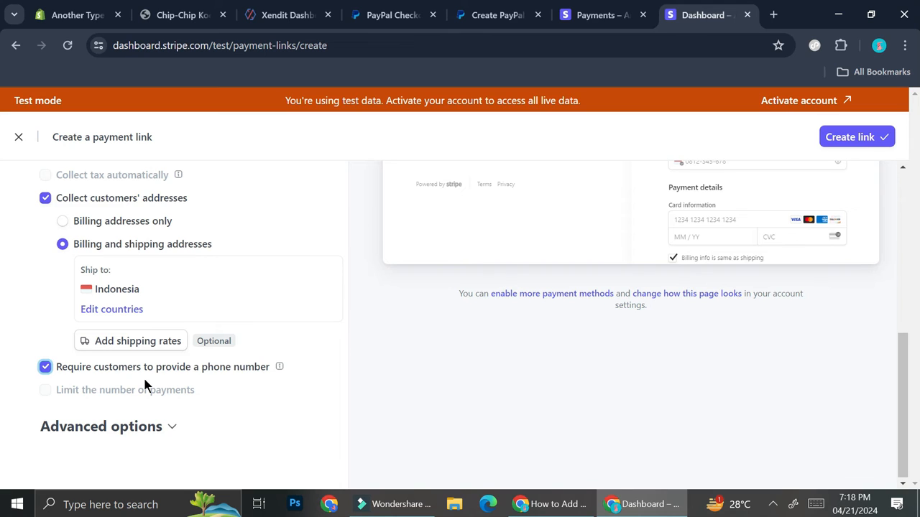
pyautogui.click(154, 426)
pyautogui.scroll(2, 311, 352)
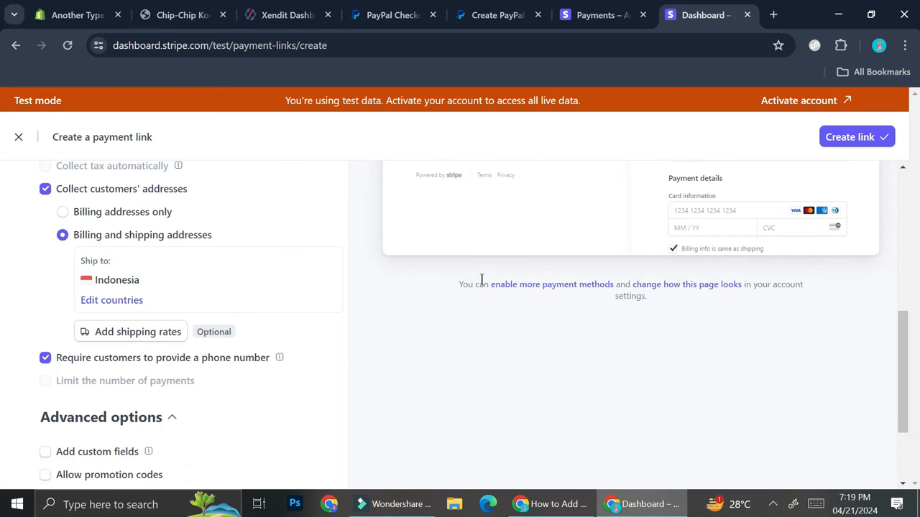
pyautogui.click(849, 147)
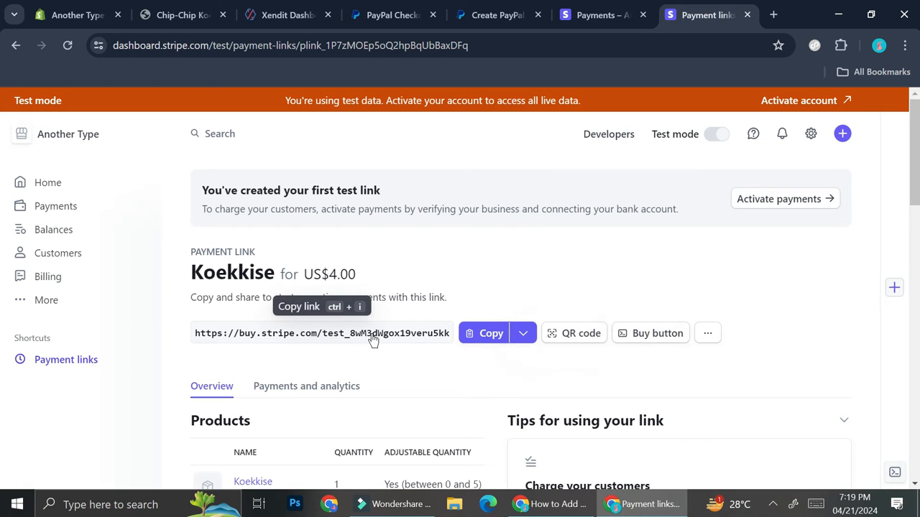
pyautogui.scroll(-5, 396, 389)
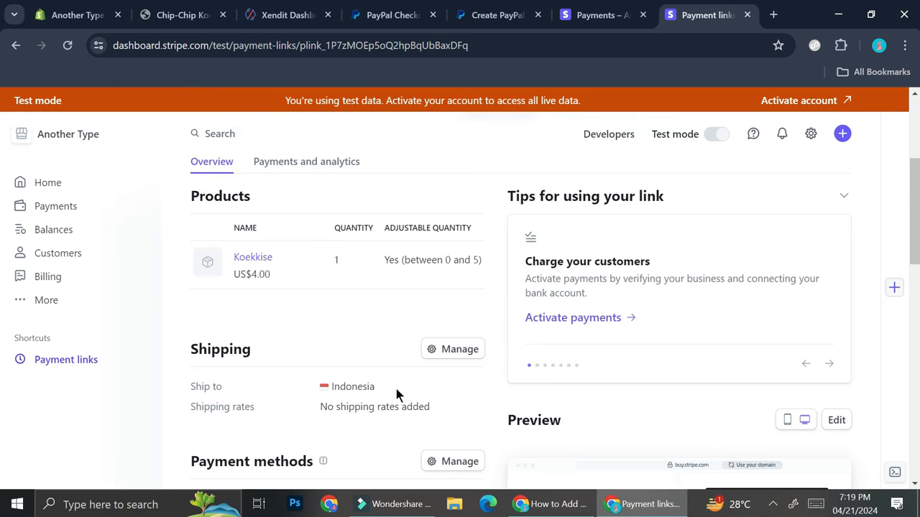
pyautogui.scroll(5, 550, 232)
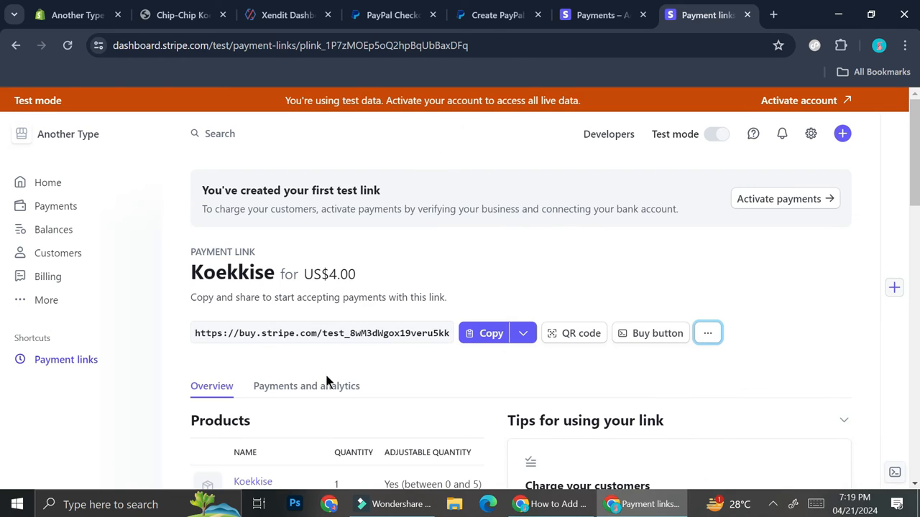
pyautogui.scroll(-2, 417, 367)
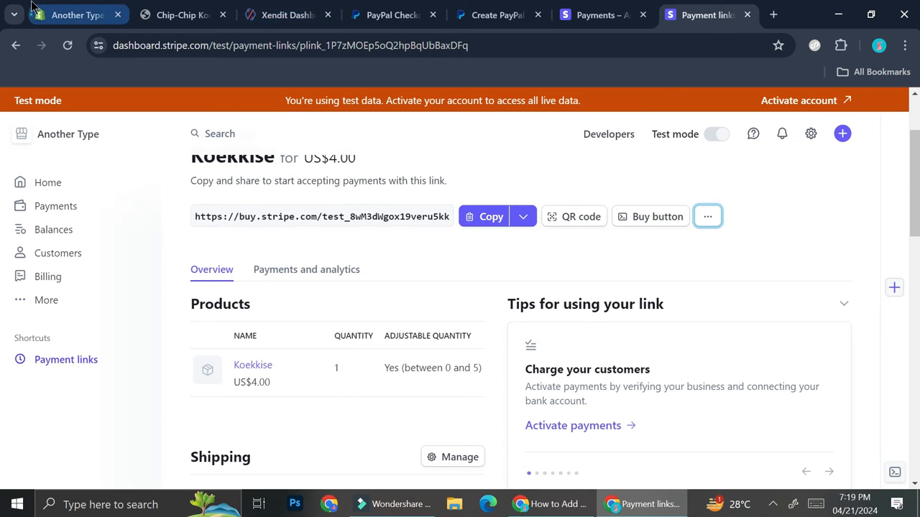
# Switch to the Shopify admin and search by payment method for stripe in the store's Payments settings.
pyautogui.click(75, 14)
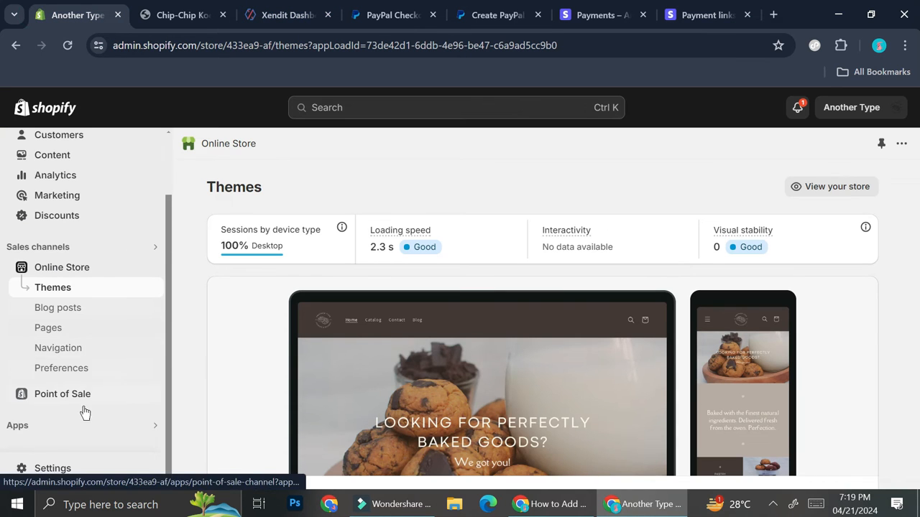
pyautogui.click(71, 465)
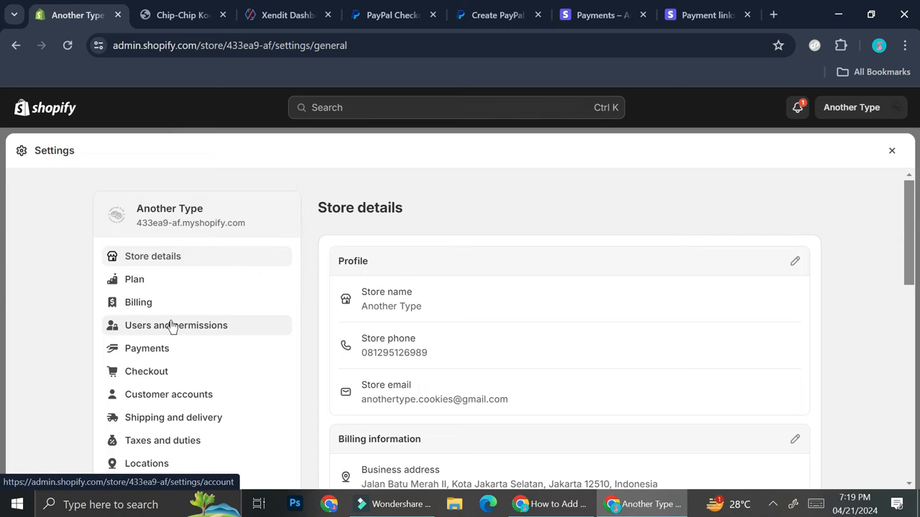
pyautogui.click(172, 358)
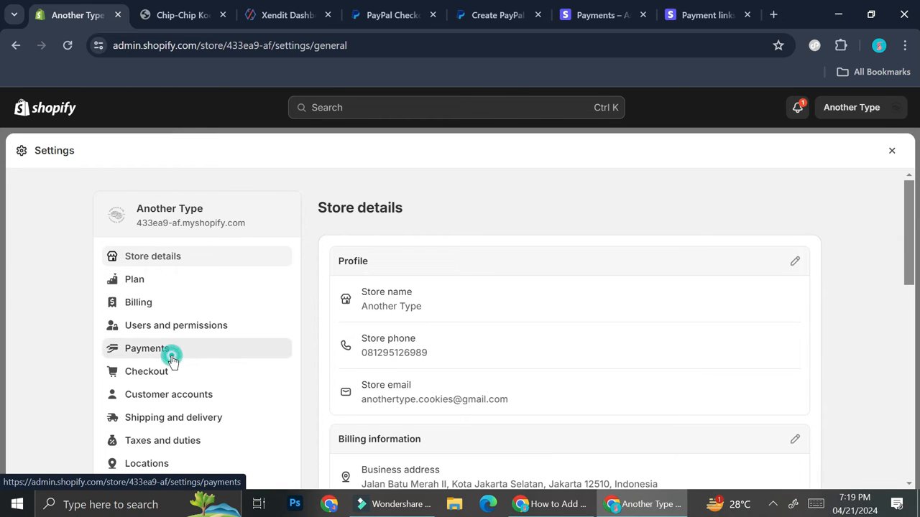
pyautogui.scroll(-1, 403, 381)
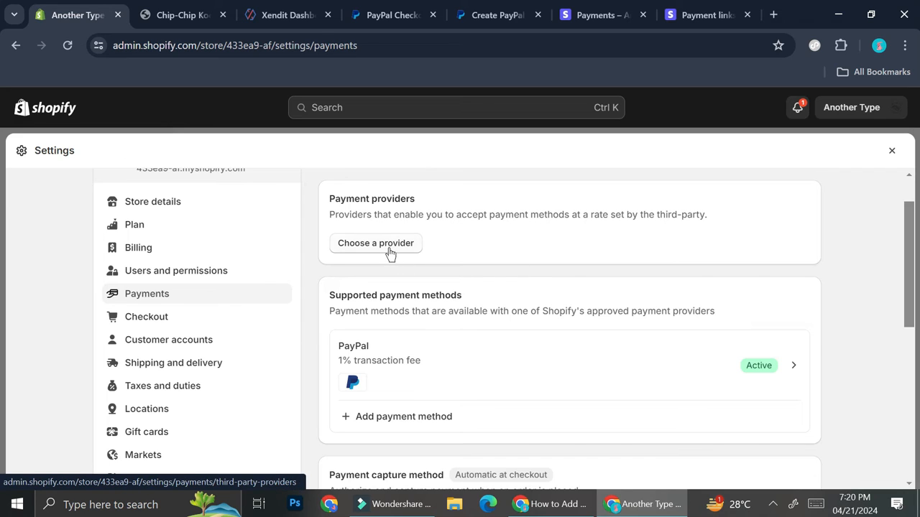
pyautogui.click(389, 249)
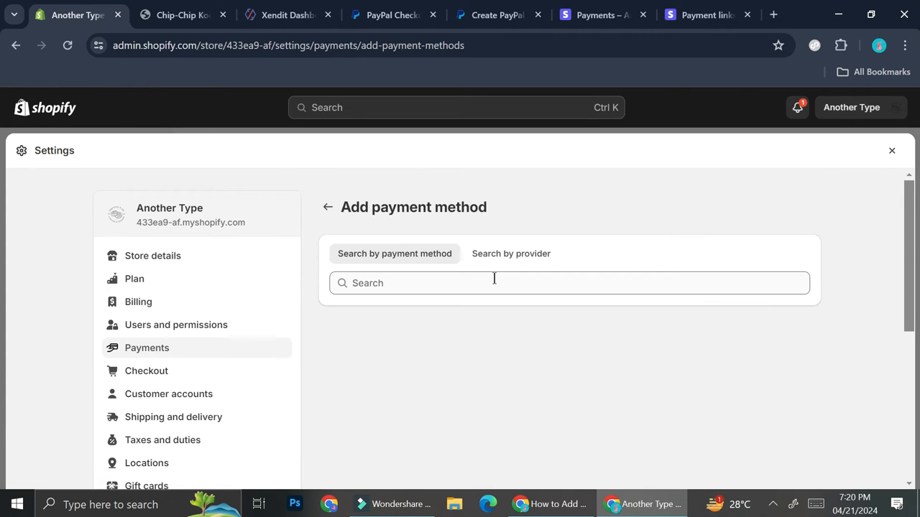
pyautogui.click(493, 282)
pyautogui.write('s')
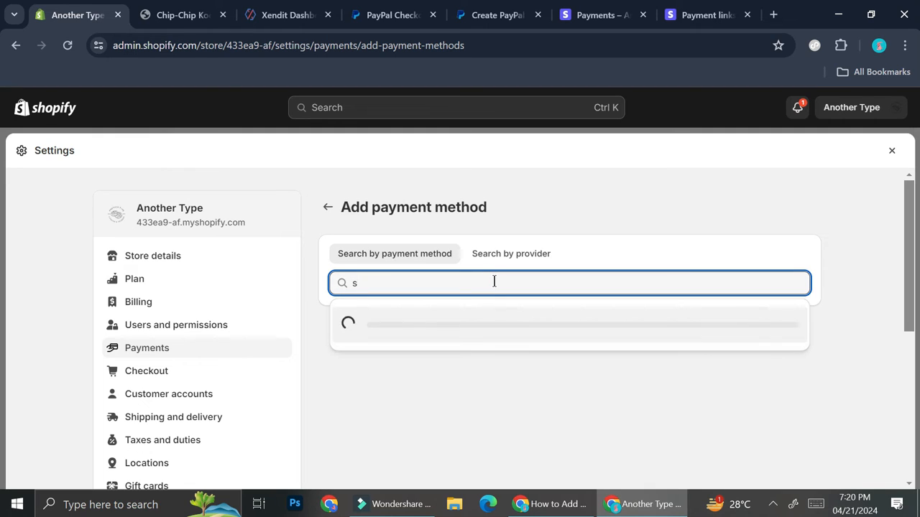
pyautogui.write('tripe')
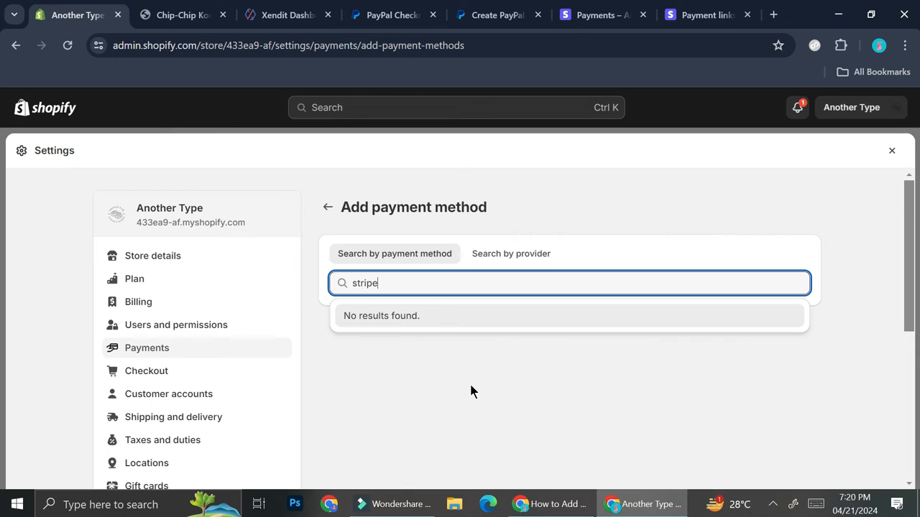
pyautogui.click(466, 356)
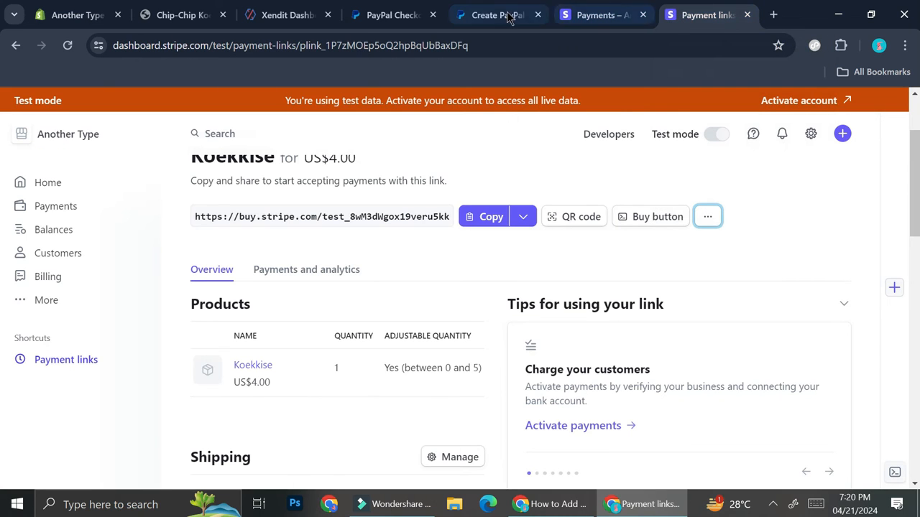
# Look over the Stripe payment link page again, and switch to the Xendit dashboard to review its available products.
pyautogui.moveTo(505, 17)
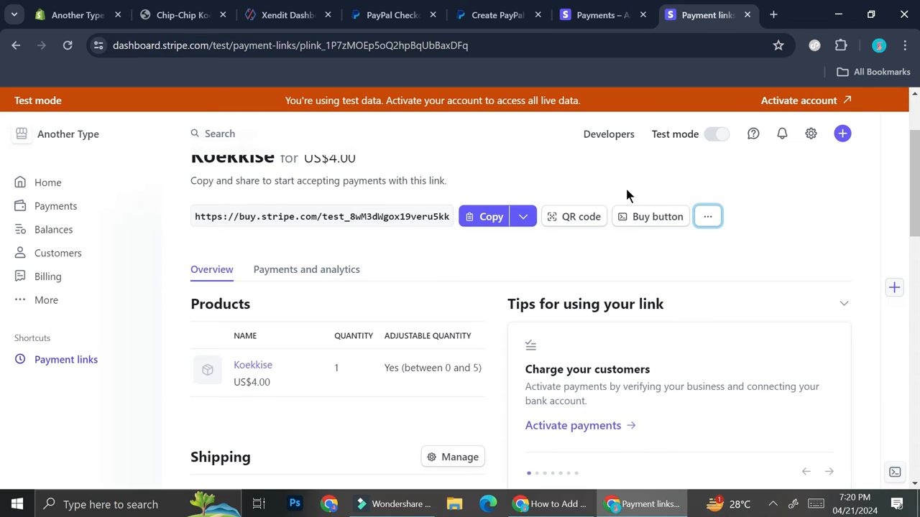
pyautogui.scroll(1, 579, 204)
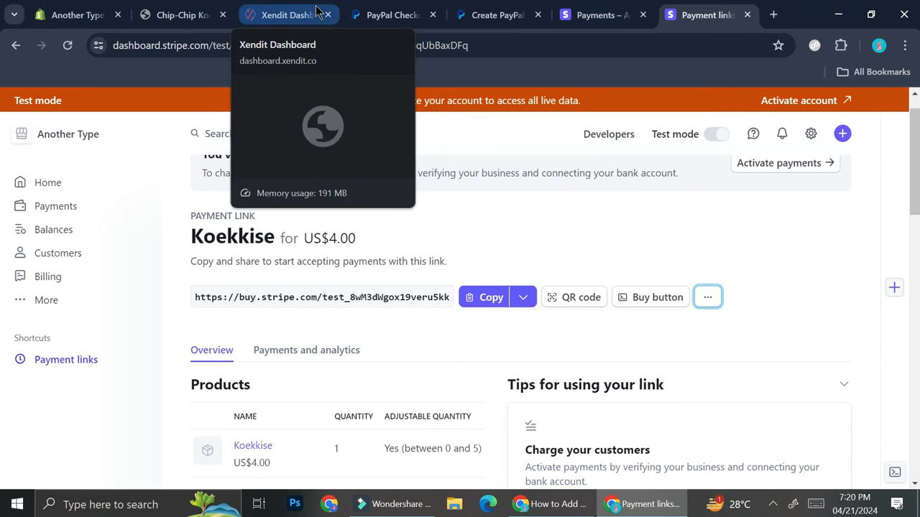
pyautogui.click(277, 7)
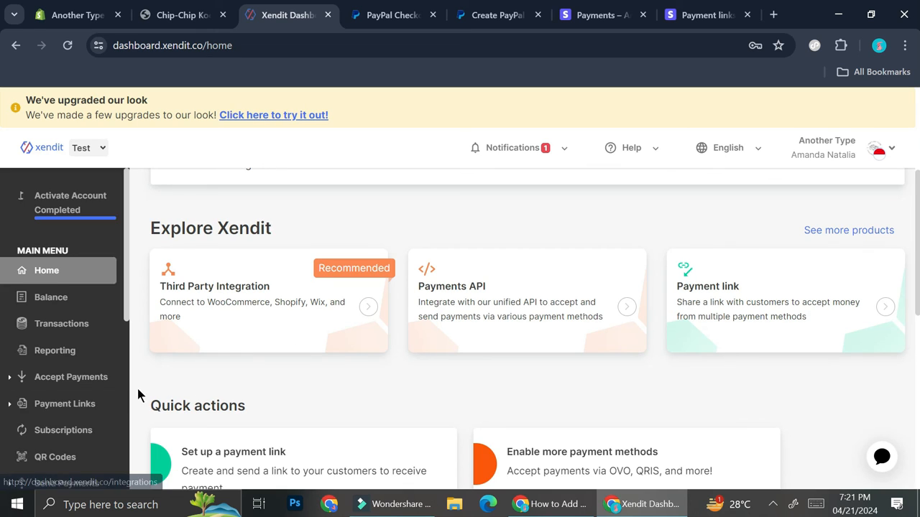
pyautogui.scroll(-2, 58, 404)
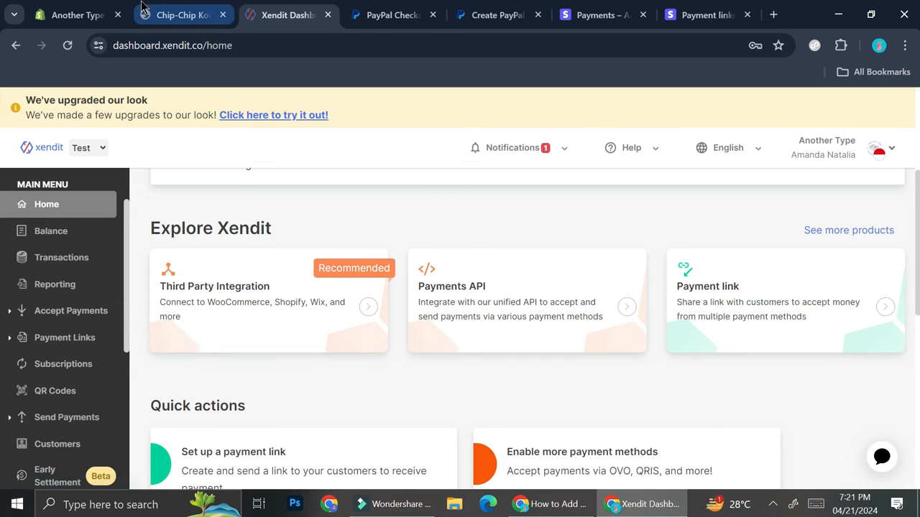
# Return to the Shopify admin and search by payment method for xendit.
pyautogui.click(96, 8)
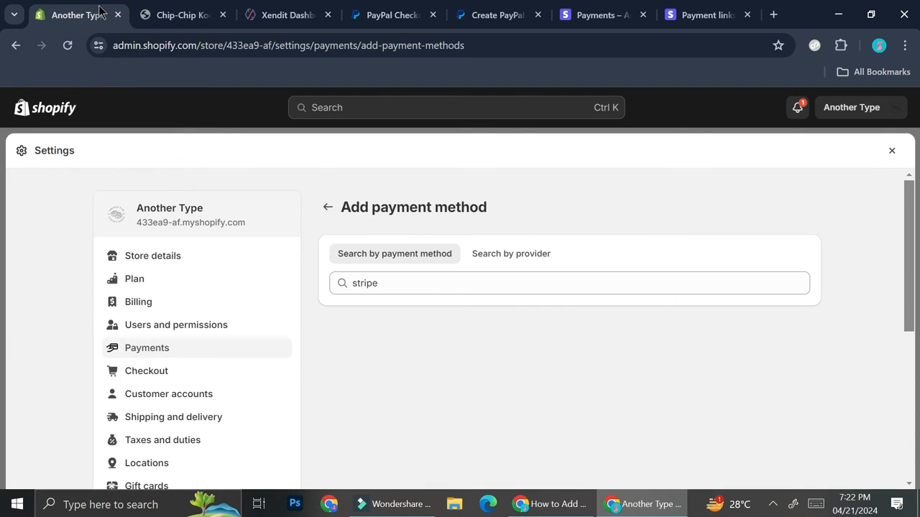
pyautogui.moveTo(396, 283); pyautogui.dragTo(324, 277)
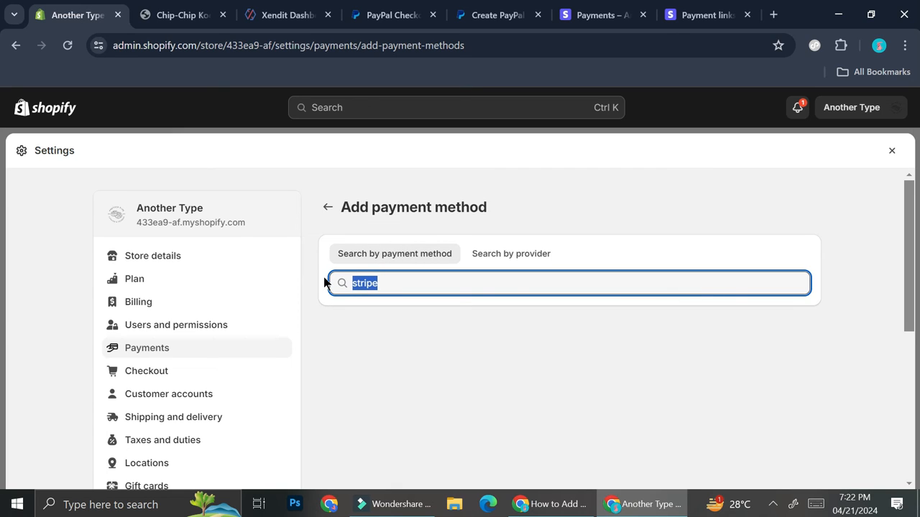
pyautogui.write('xendit')
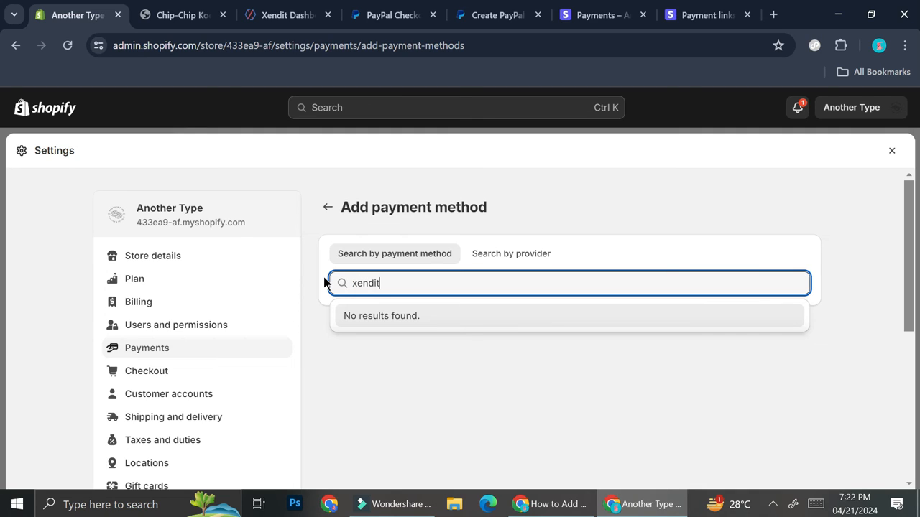
pyautogui.moveTo(323, 276); pyautogui.dragTo(400, 274)
# Search by provider for xendit, view the details of Xendit Payment Gateway (New), and close the store settings.
pyautogui.click(509, 254)
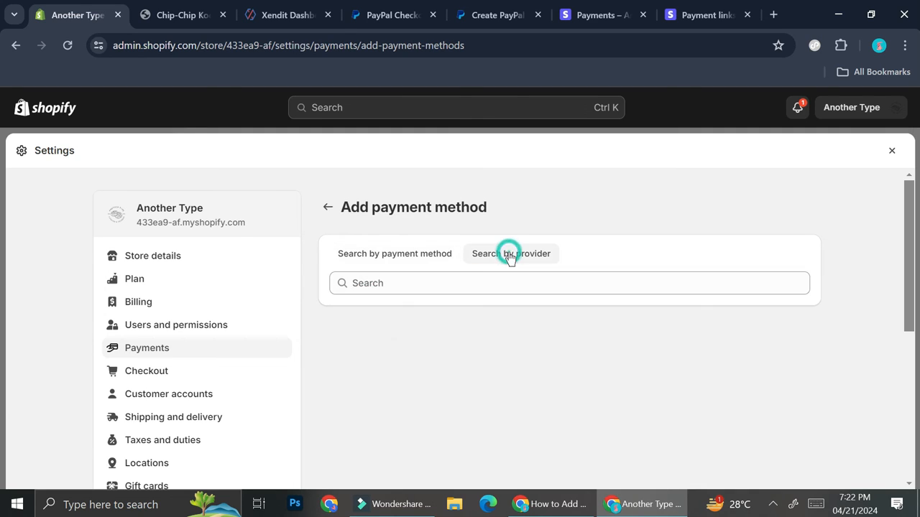
pyautogui.click(481, 280)
pyautogui.write('xendit')
pyautogui.click(476, 319)
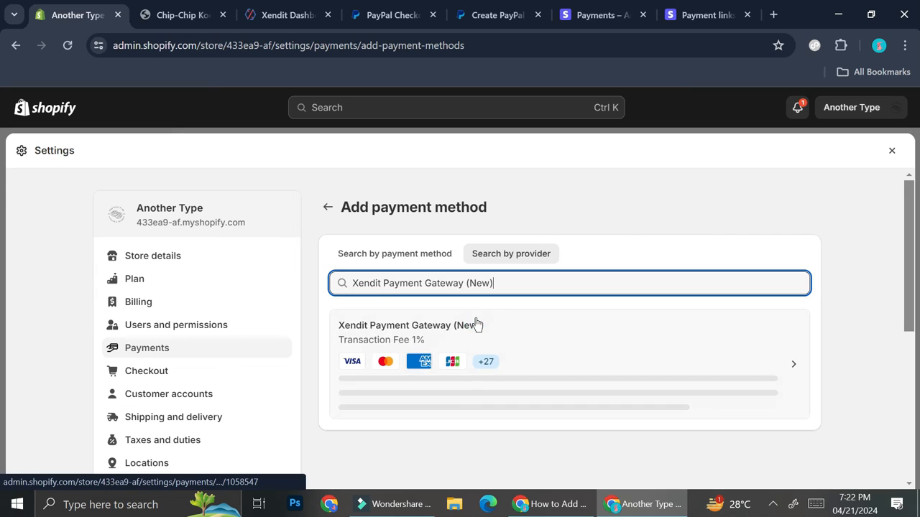
pyautogui.scroll(-1, 478, 323)
pyautogui.click(548, 307)
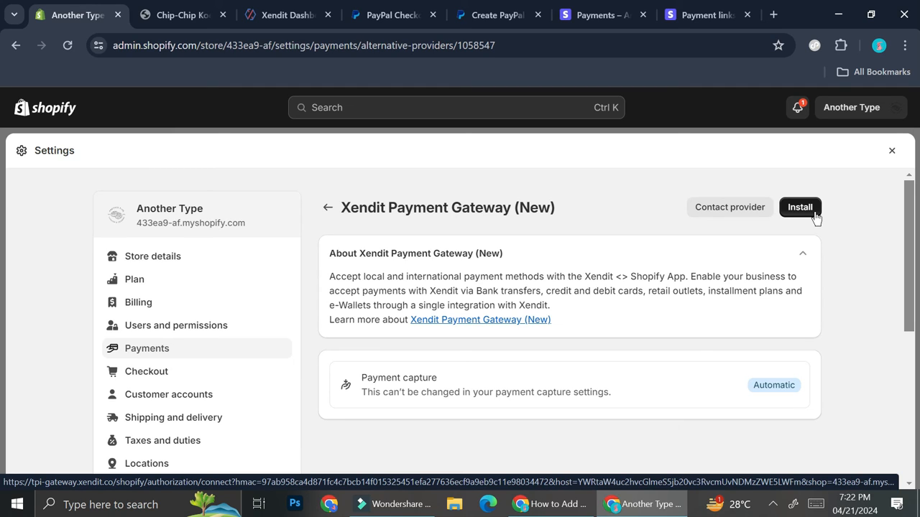
pyautogui.click(892, 151)
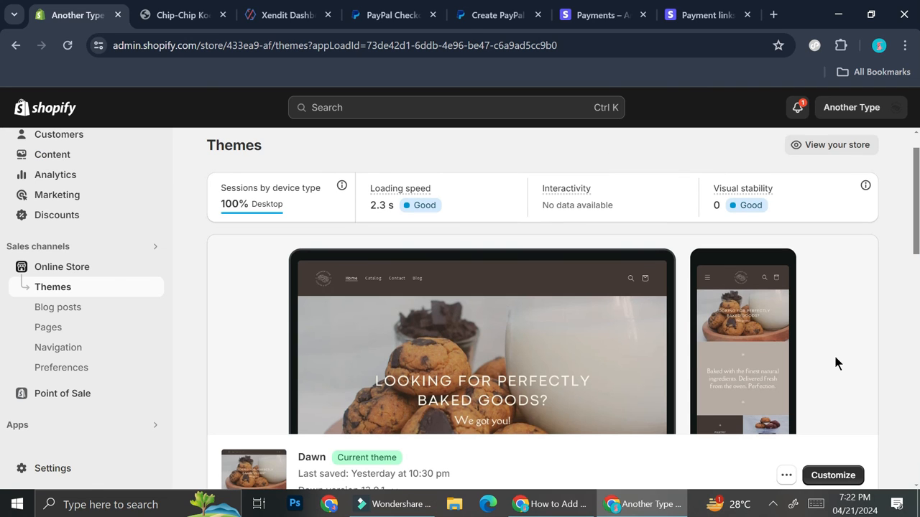